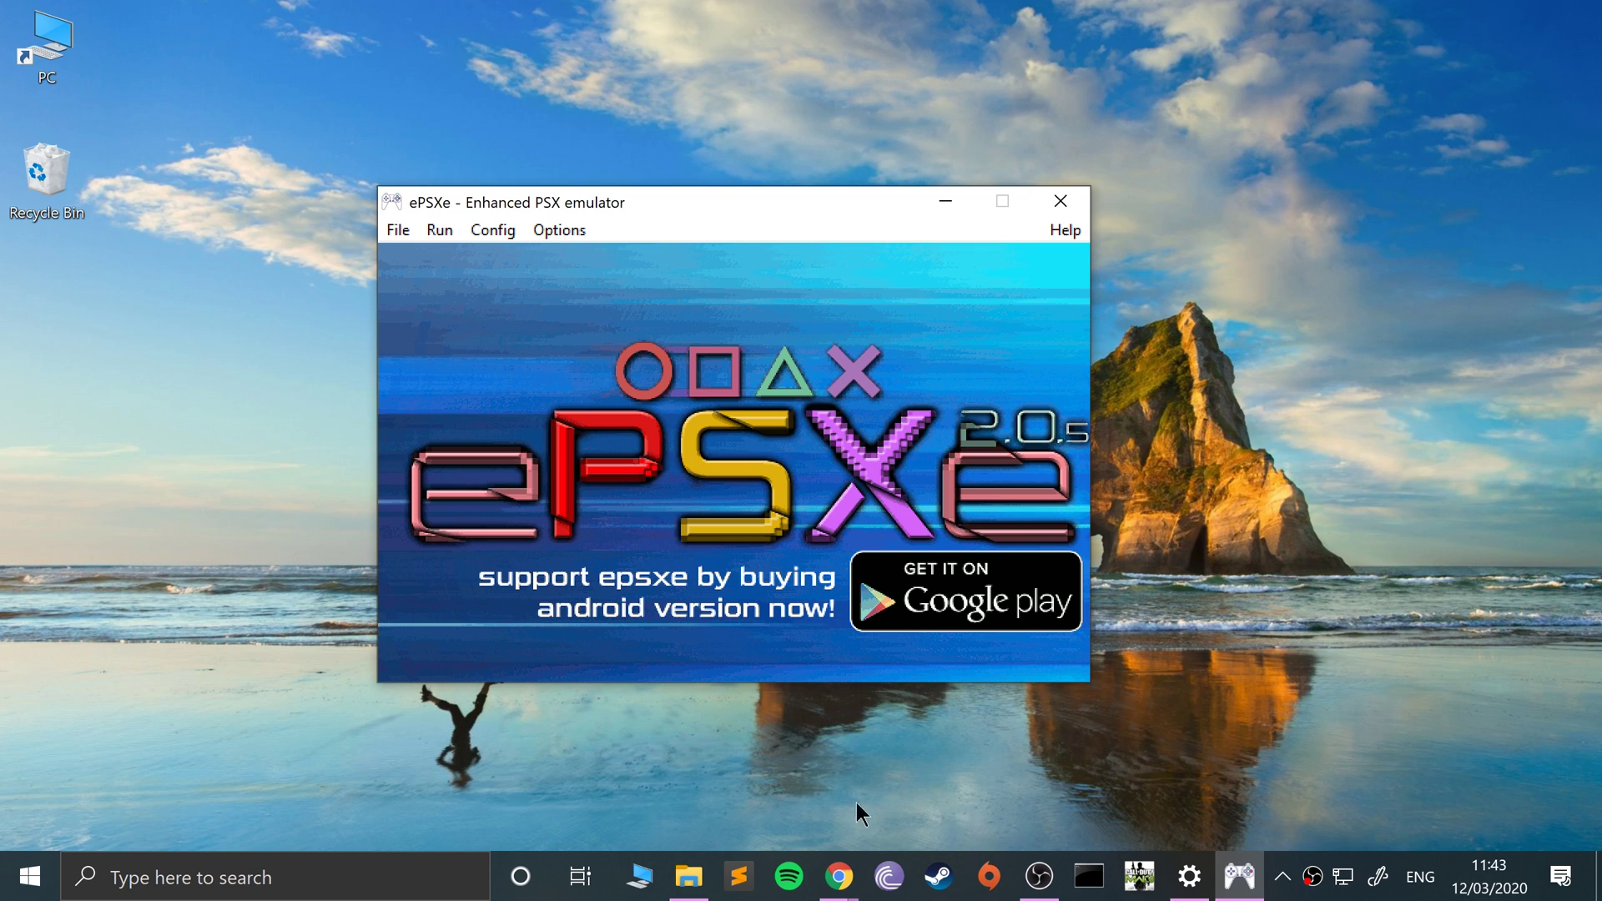
Step: Switch to Chrome, search Google for "ps1 multitap" and look through the image results for the adapter
right_click(839, 876)
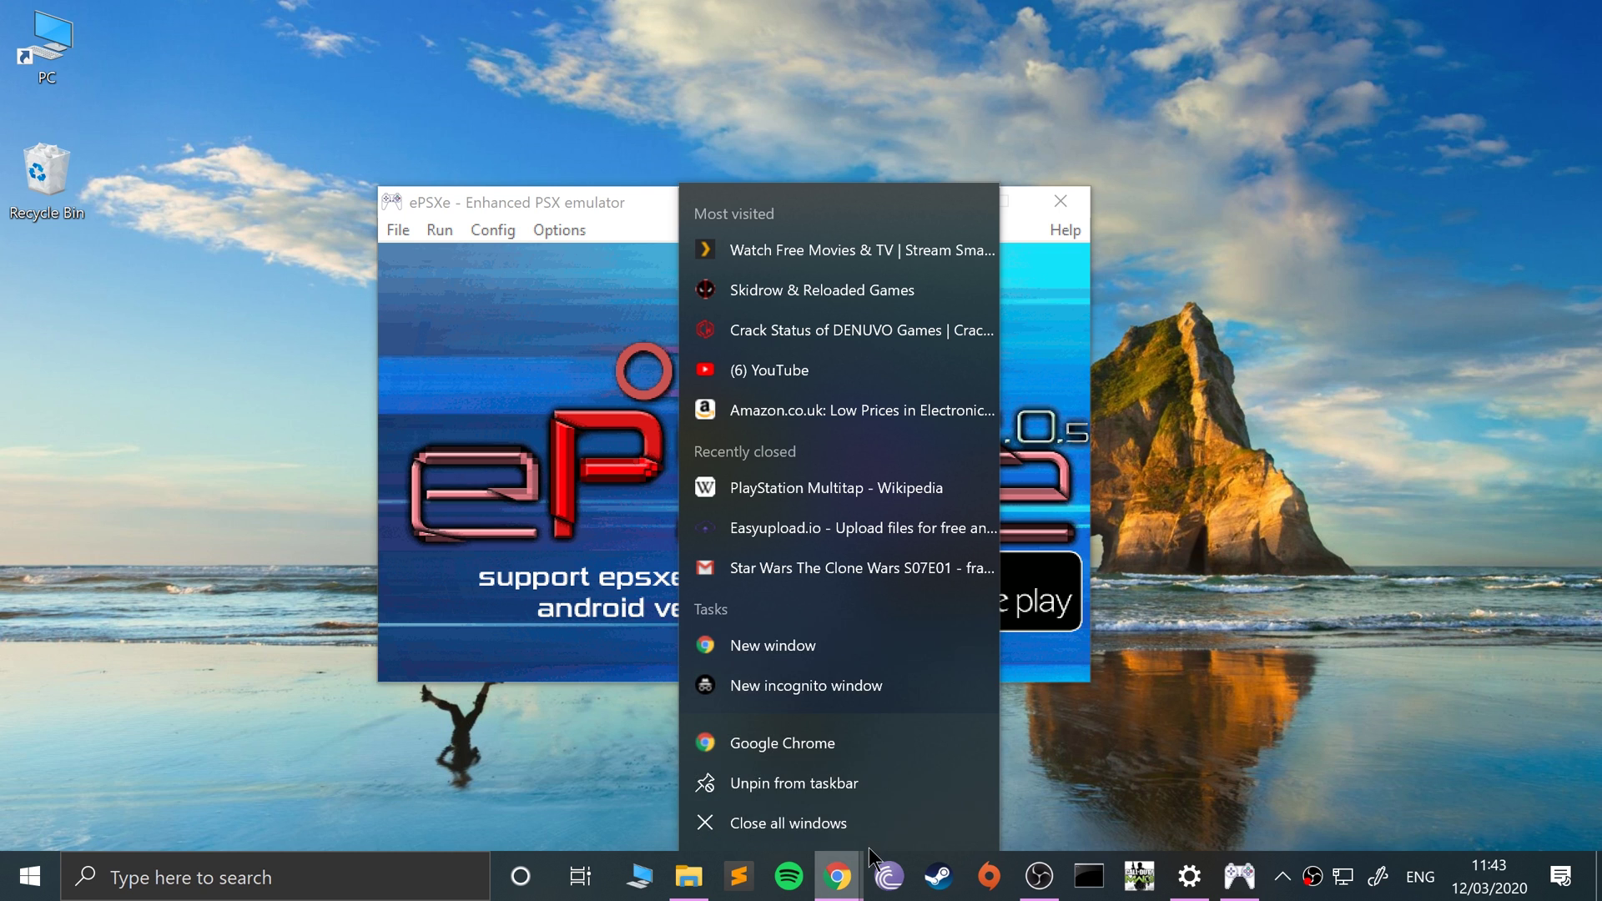
click(838, 876)
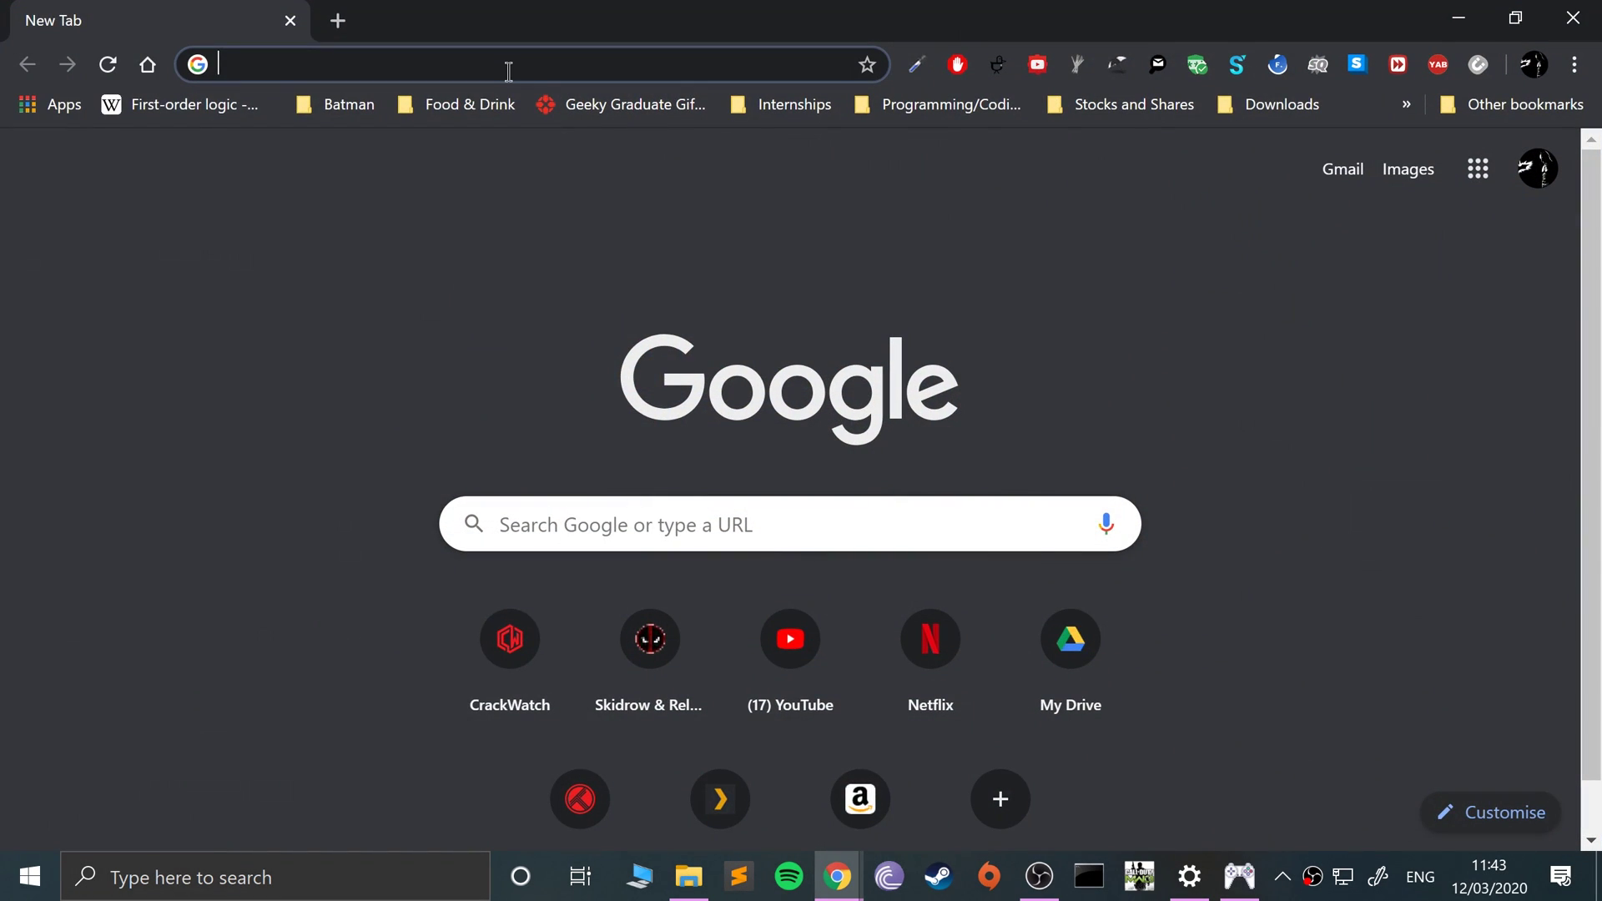
text(ps1 multitap)
key(Return)
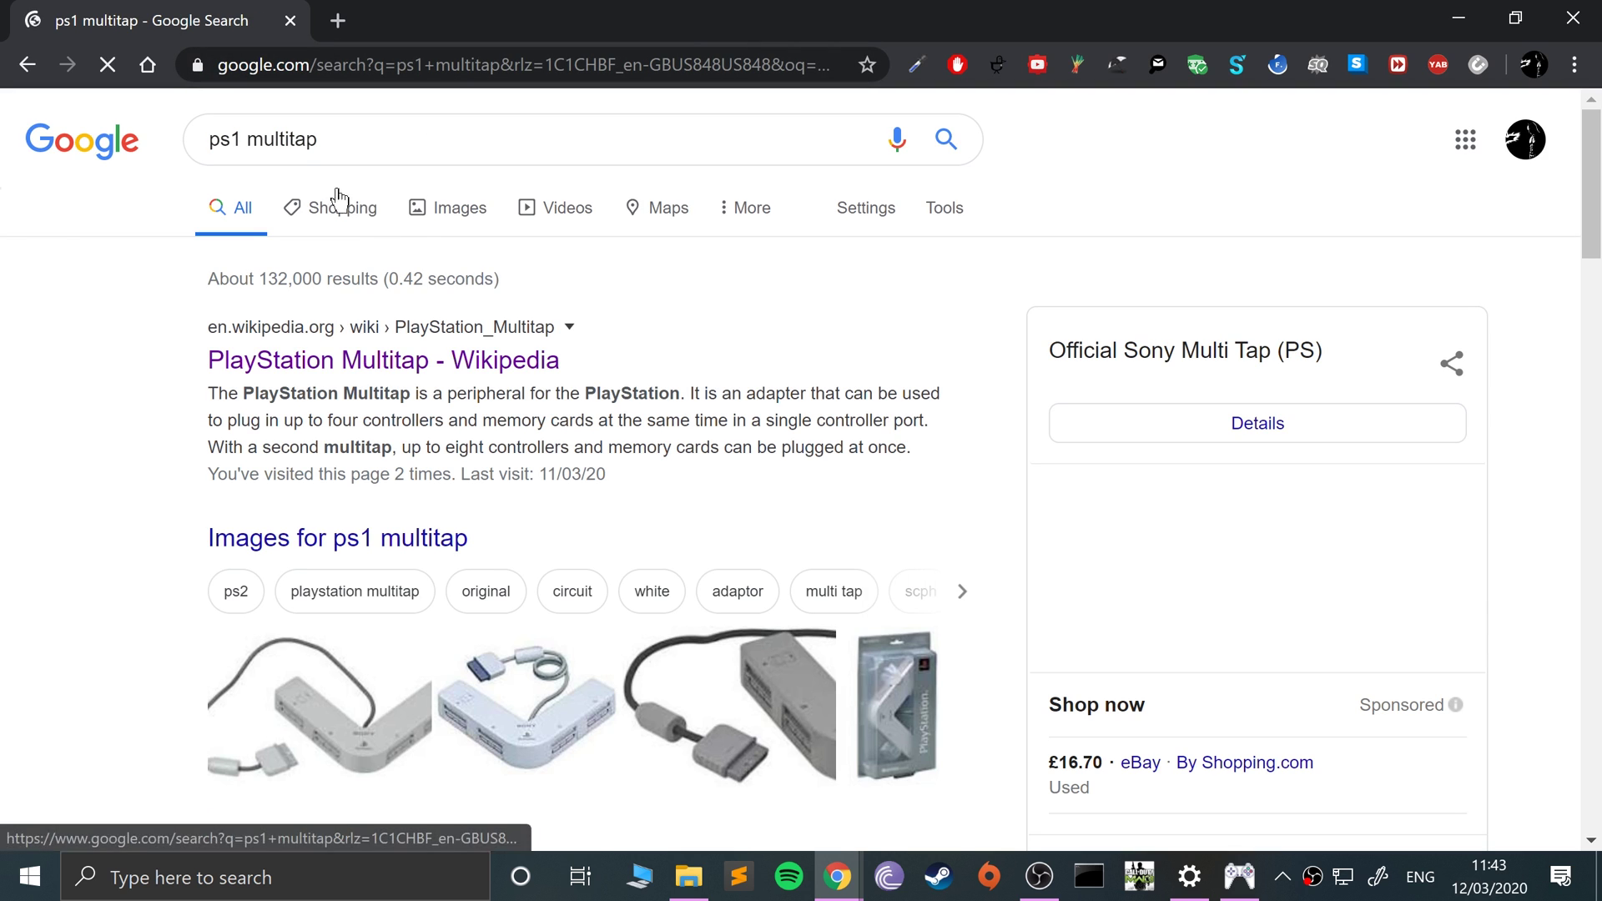
click(419, 207)
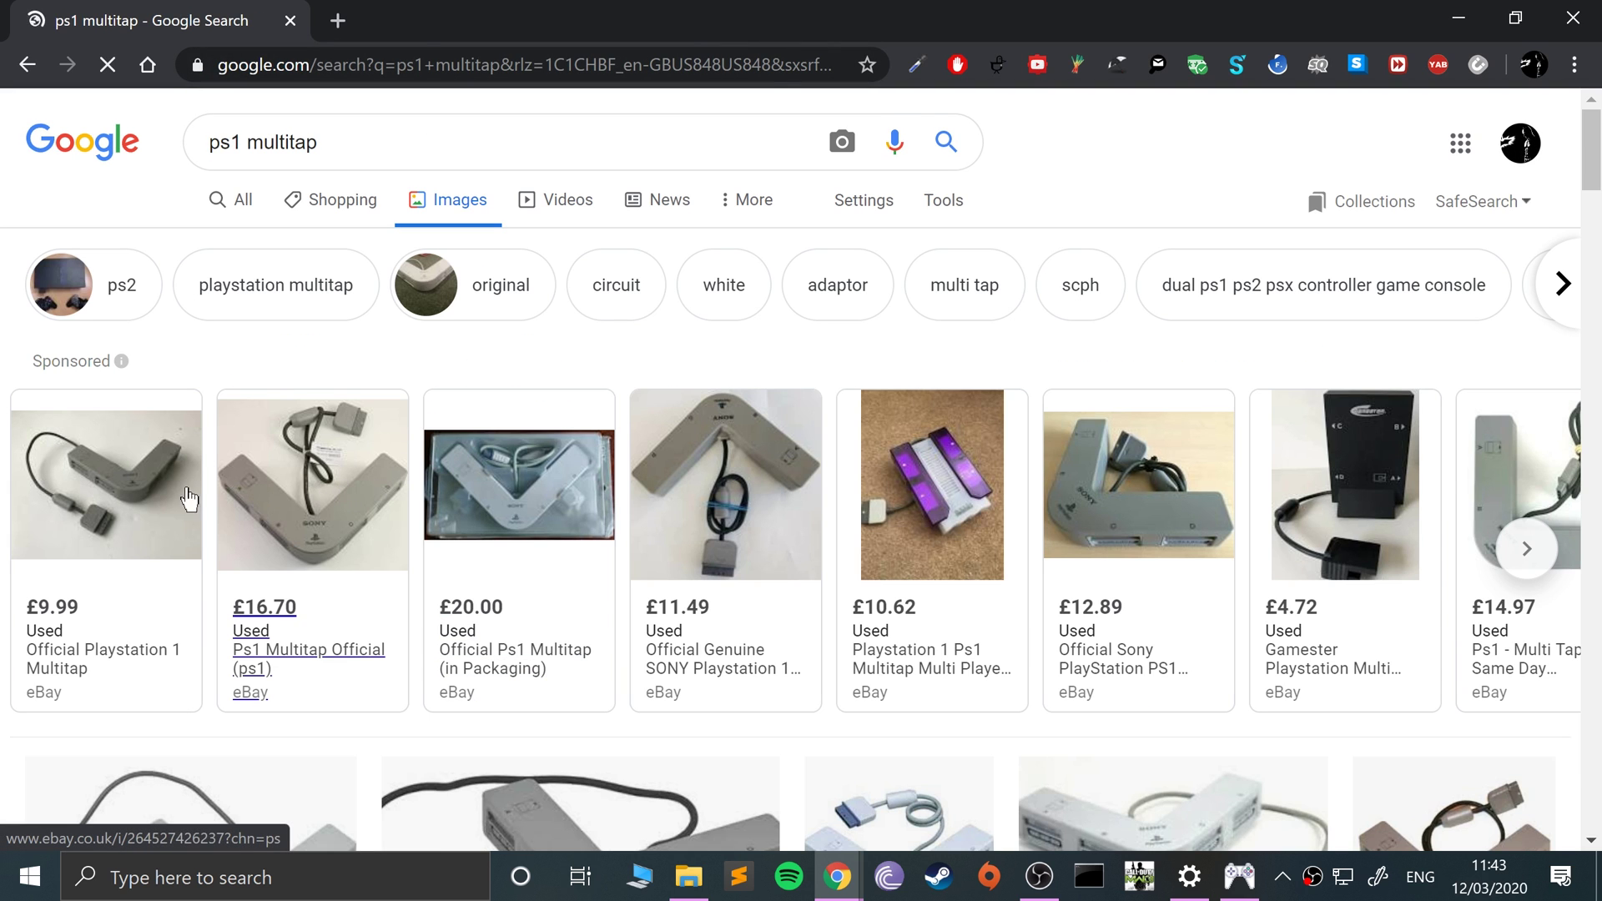
scroll(729, 599, down, 5)
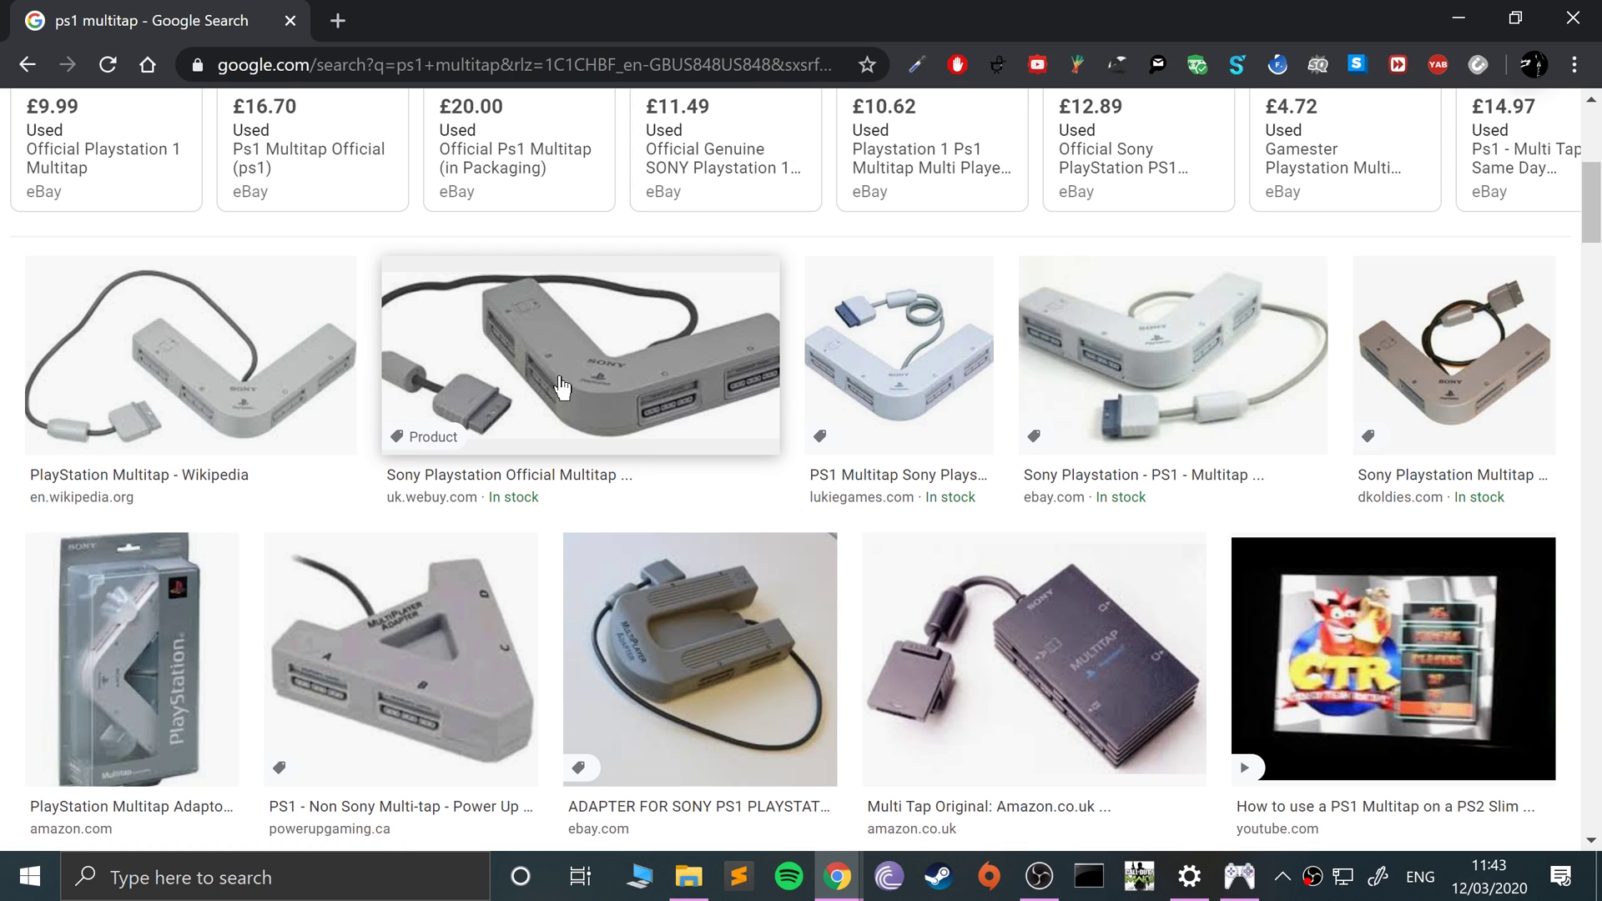
scroll(568, 588, down, 6)
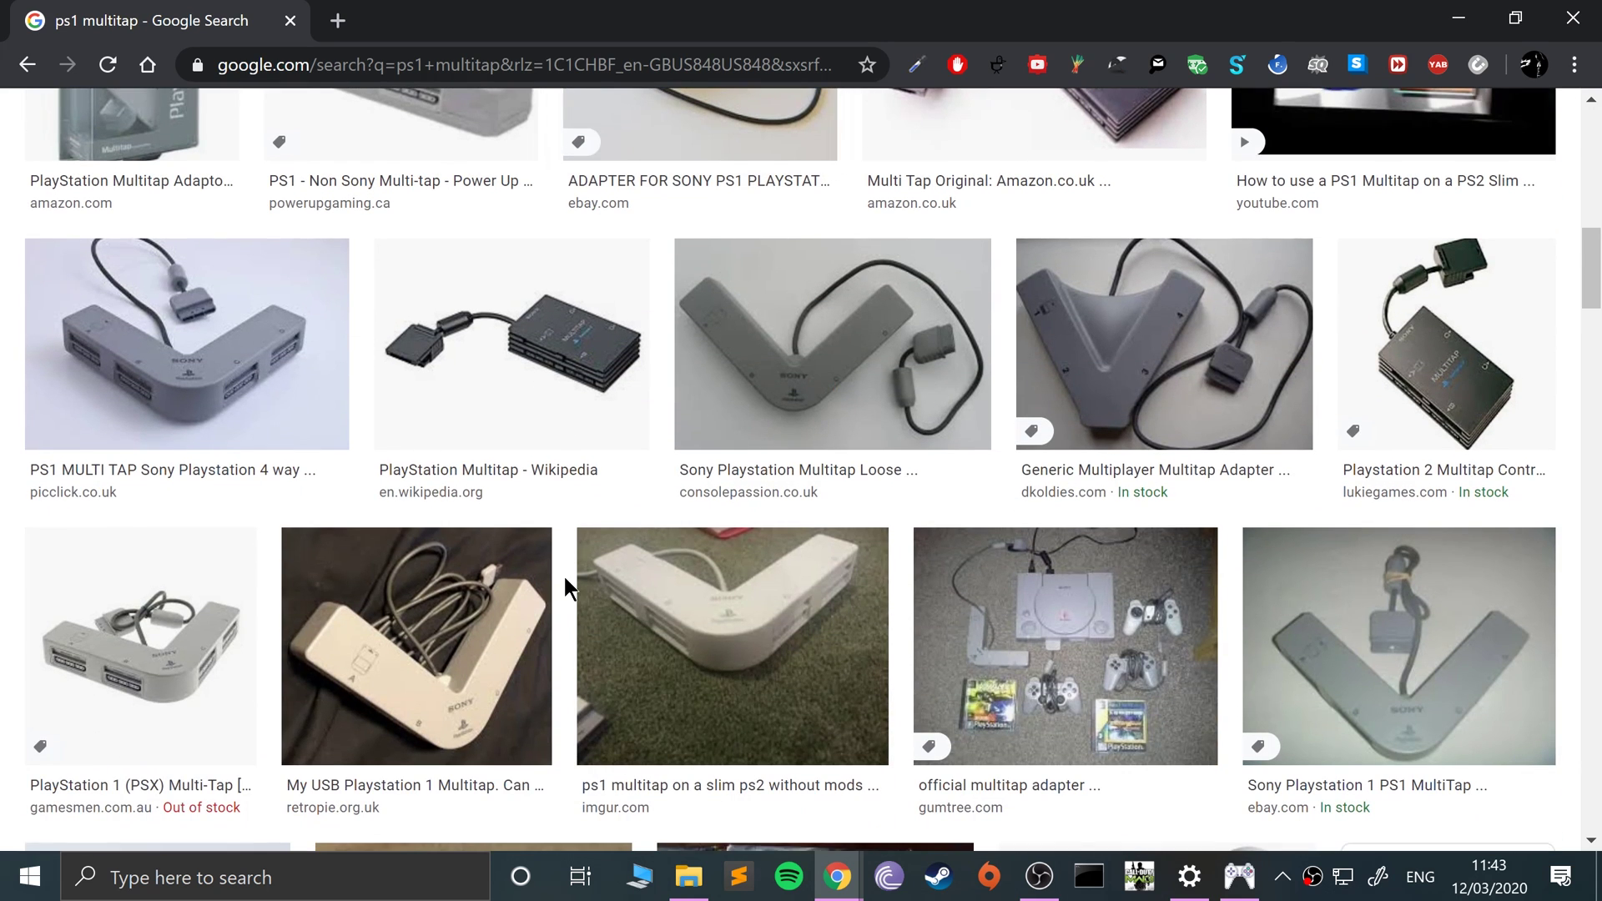
scroll(563, 577, down, 8)
scroll(564, 577, up, 4)
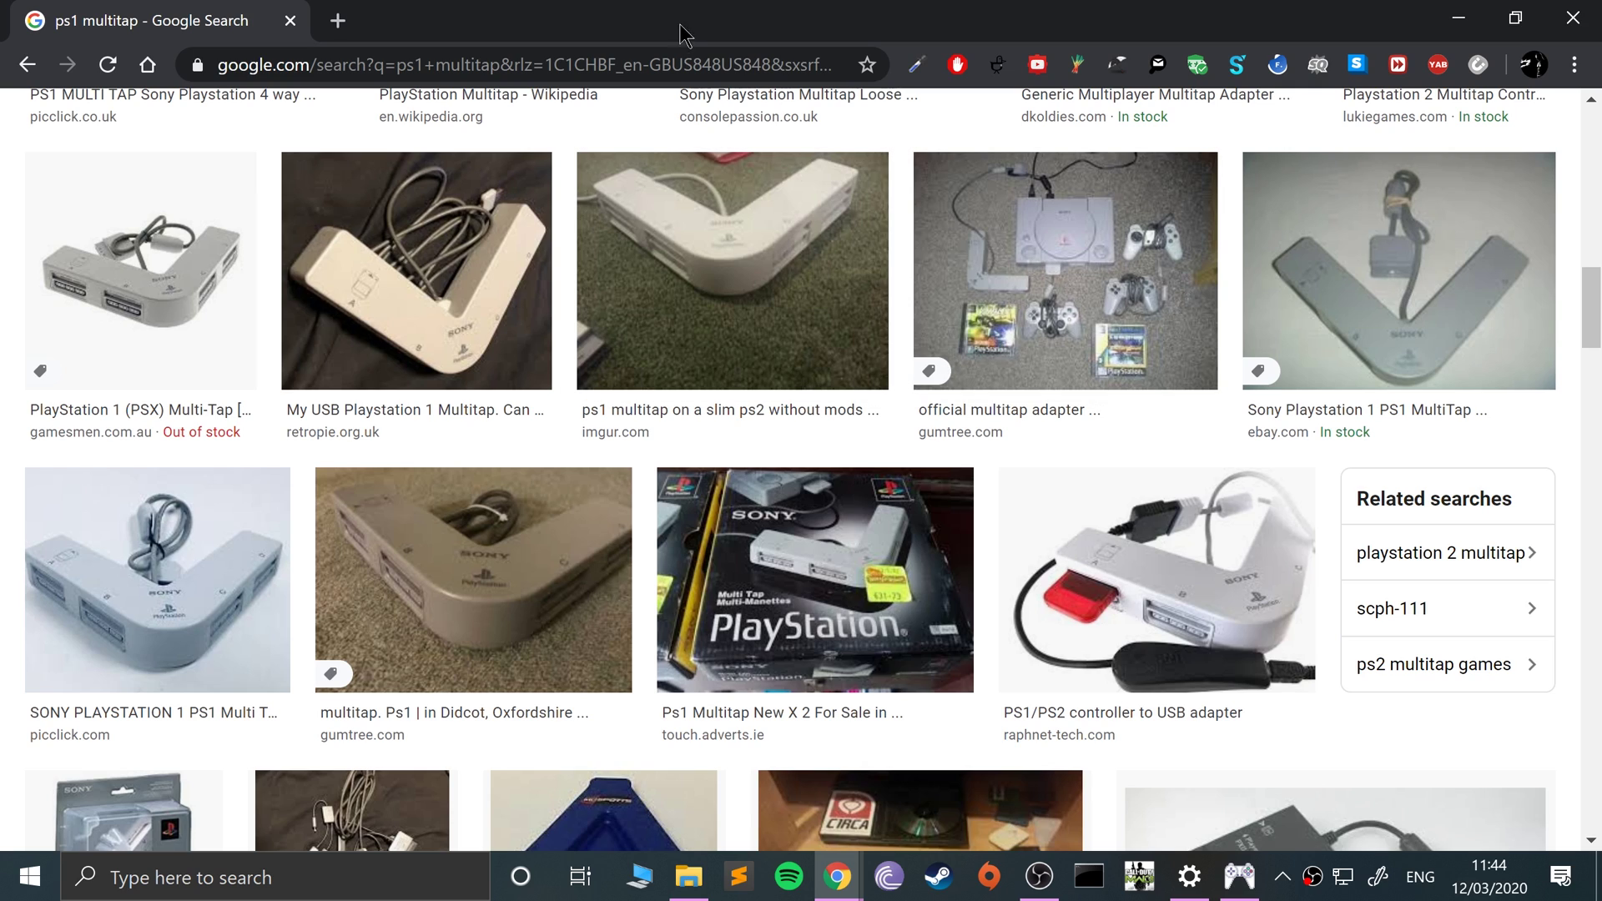
Step: Search for "ps1 multitap" in a new browser tab and open the Wikipedia article on the PlayStation Multitap
click(337, 20)
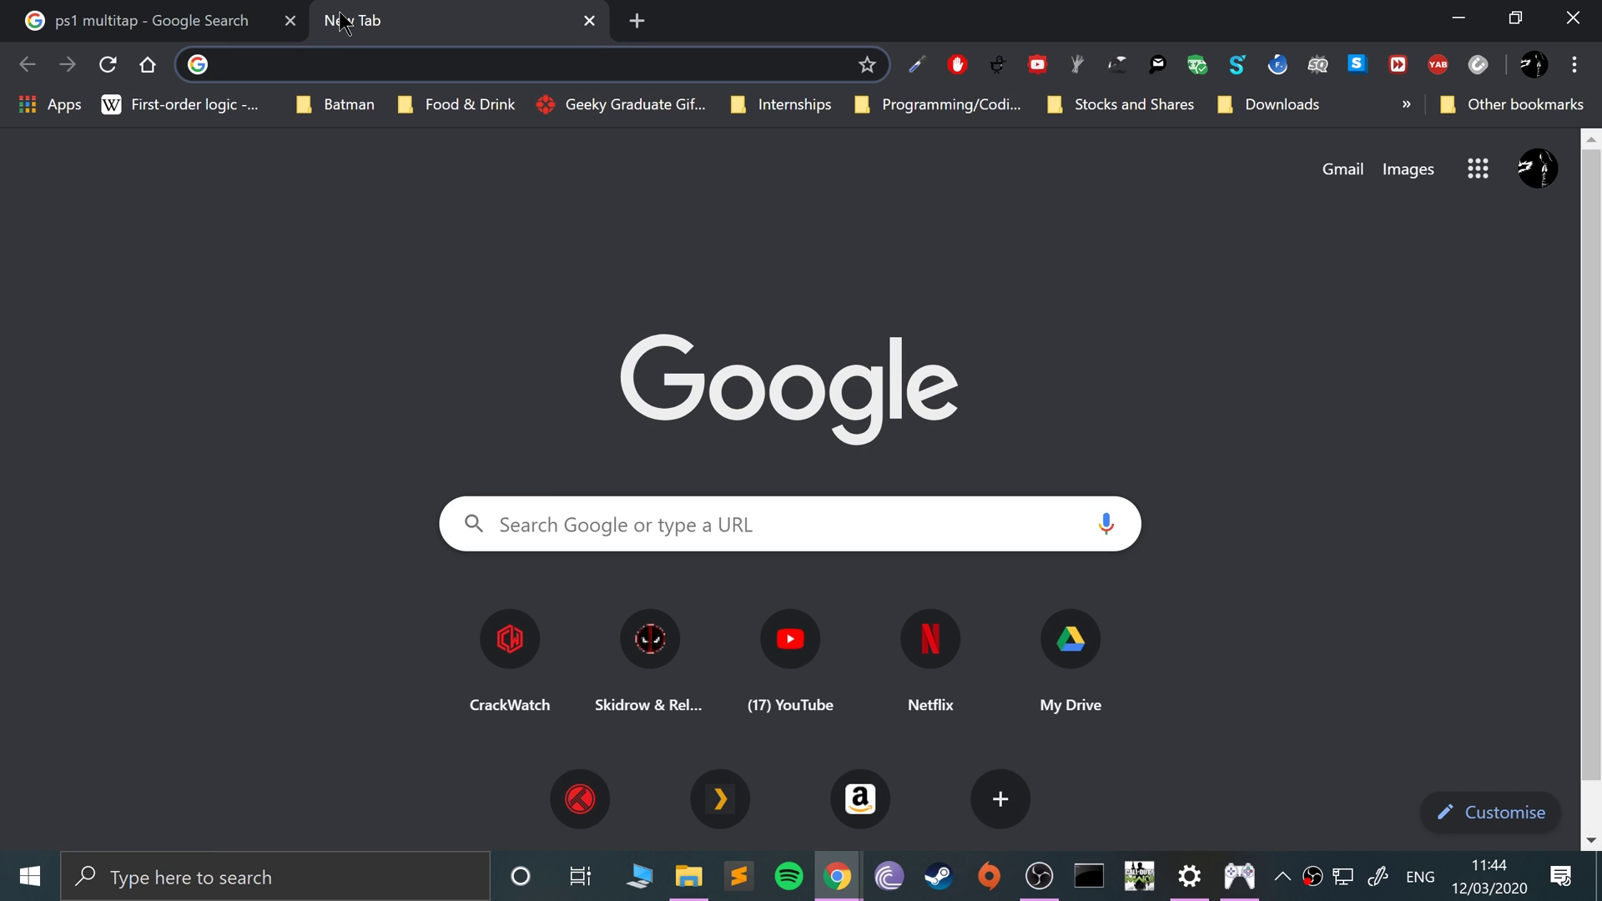
text(ps1)
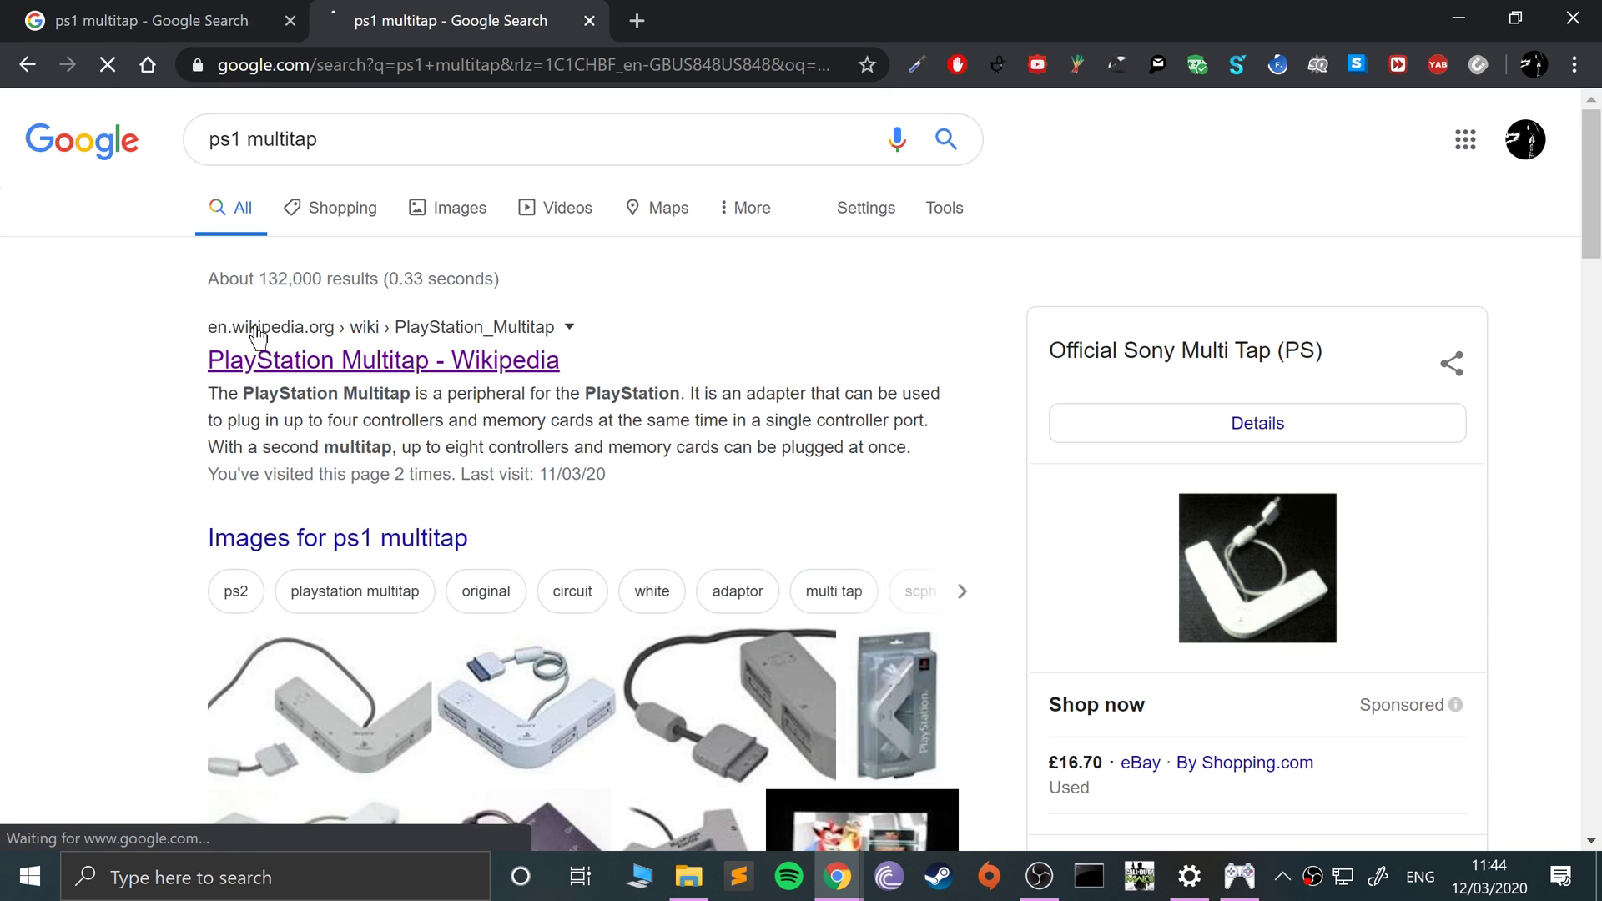
click(263, 360)
Step: Examine the article's supported games by player count, from 1–3 up to 1–8 players, and return to ePSXe
scroll(385, 455, down, 5)
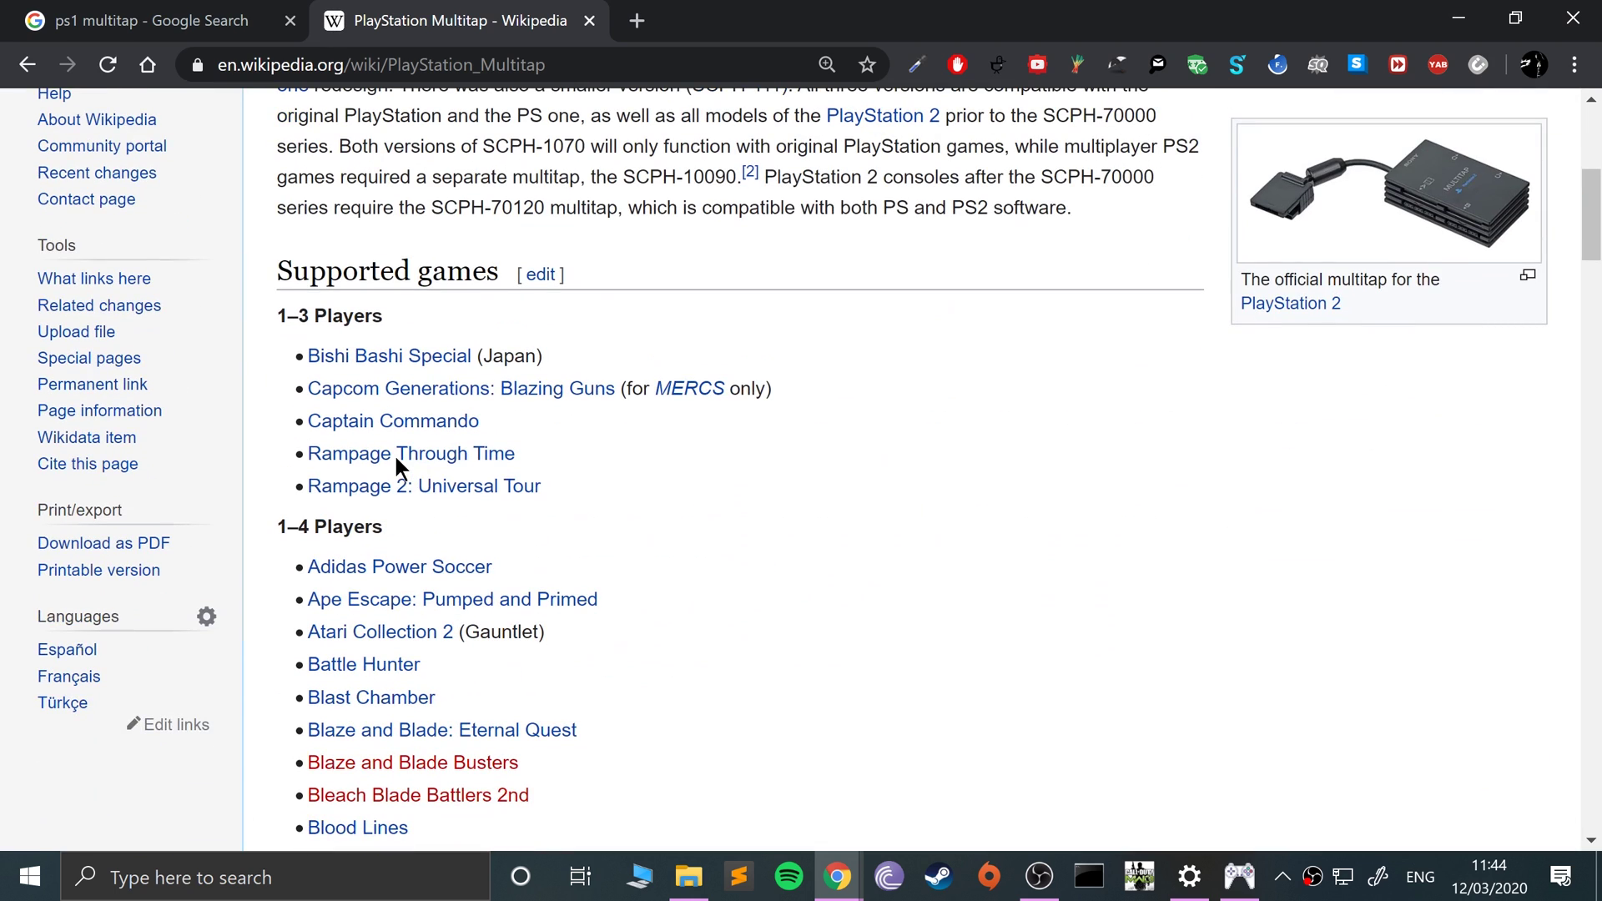
scroll(394, 358, down, 4)
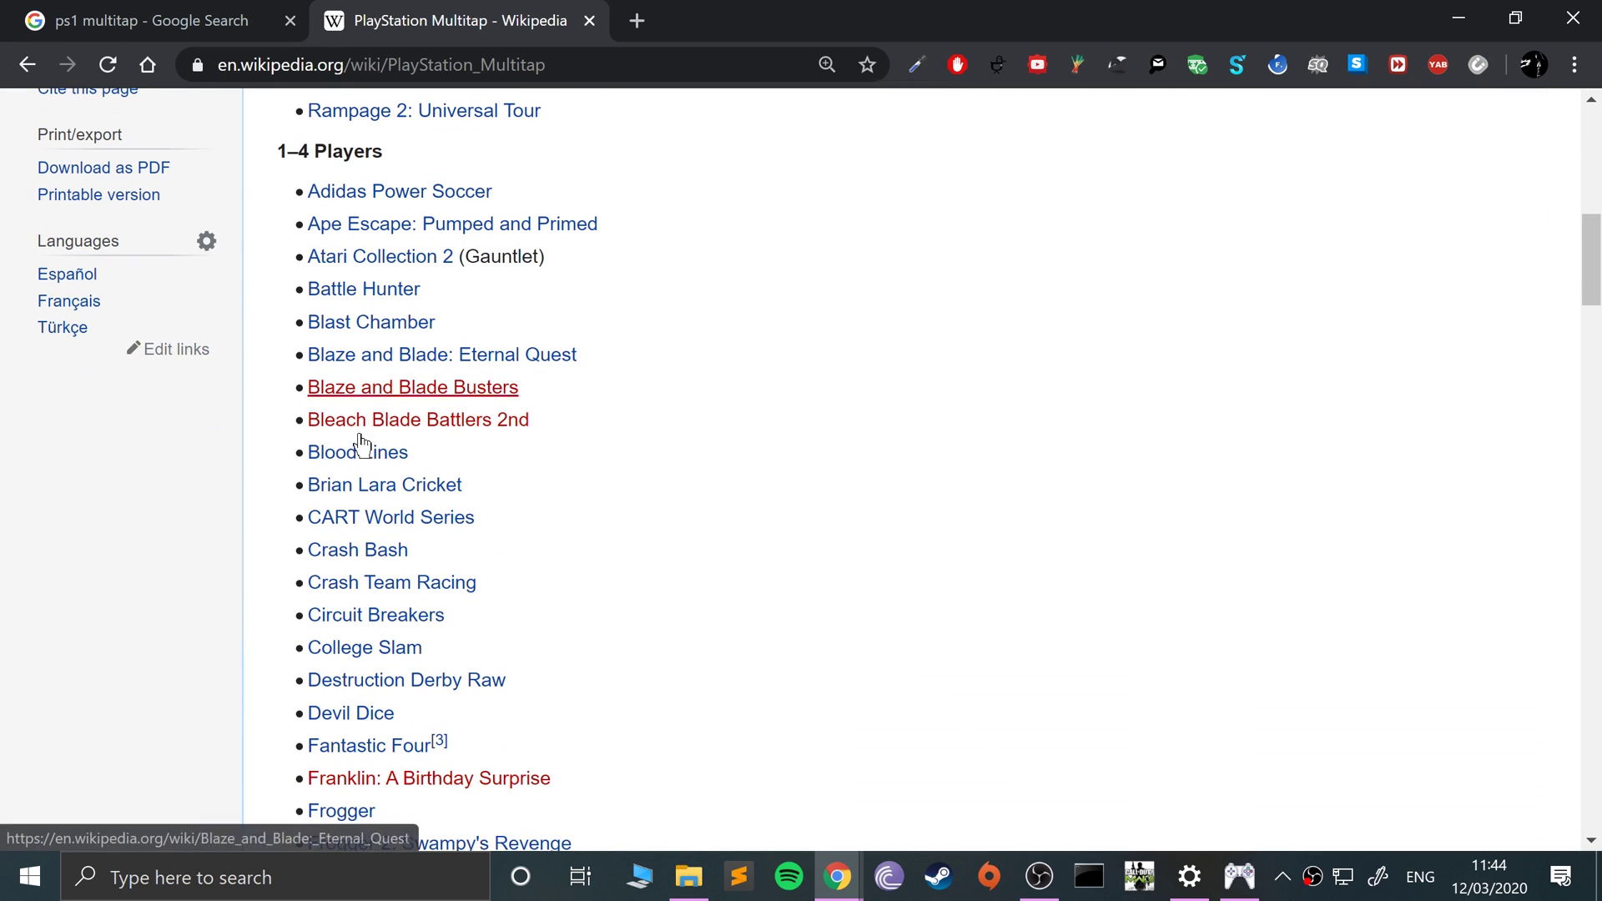
mouse_move(329, 602)
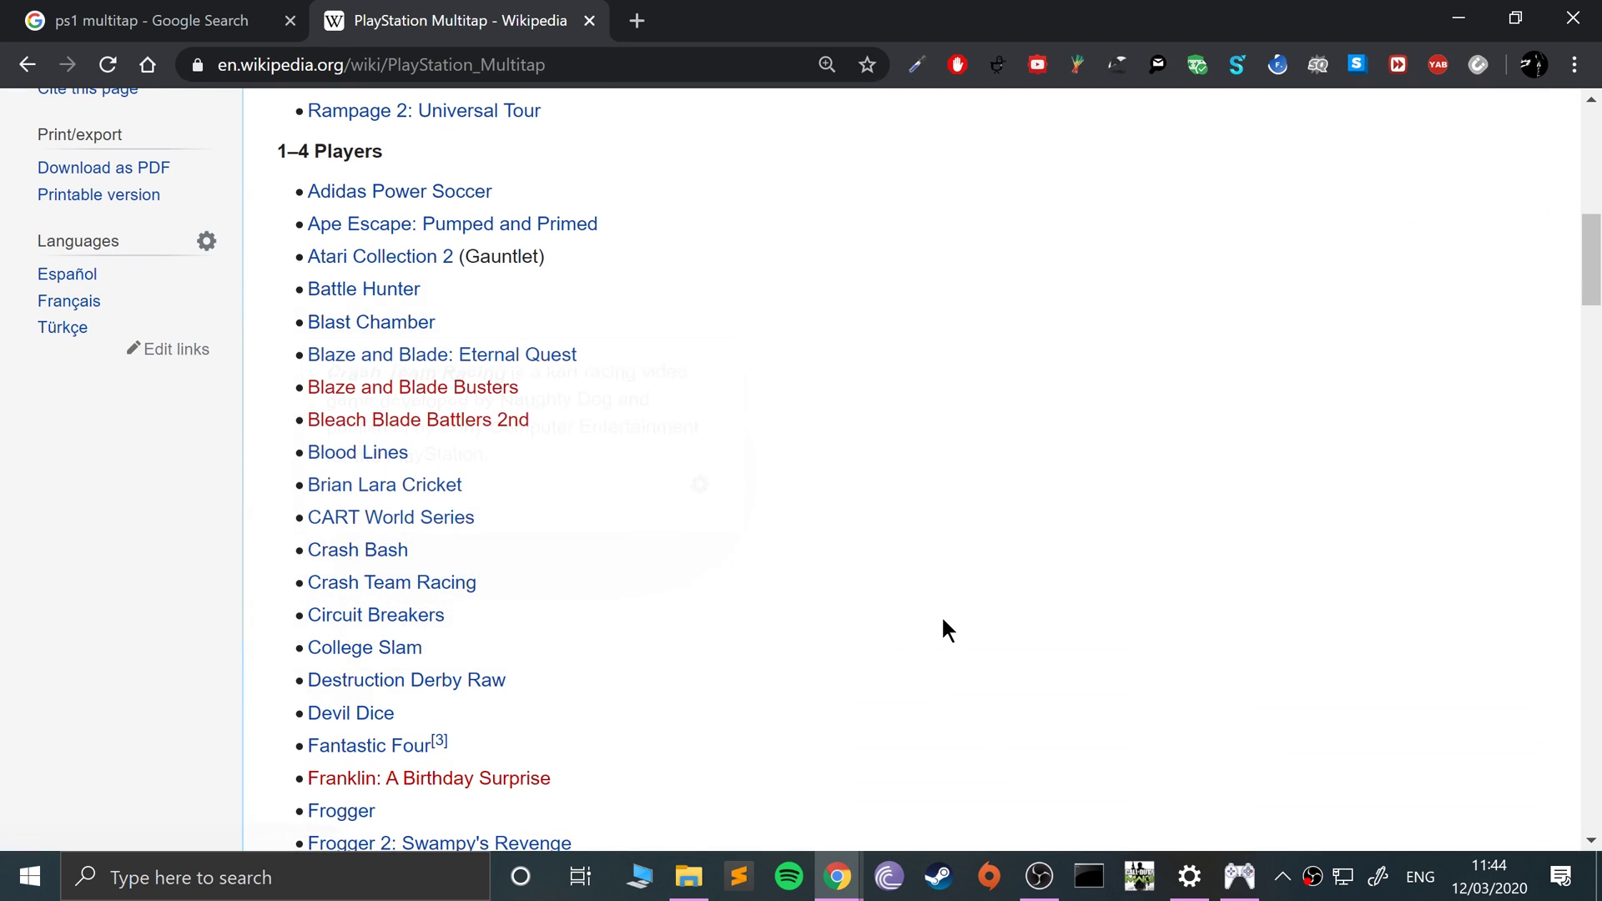
scroll(941, 629, down, 18)
scroll(678, 791, down, 13)
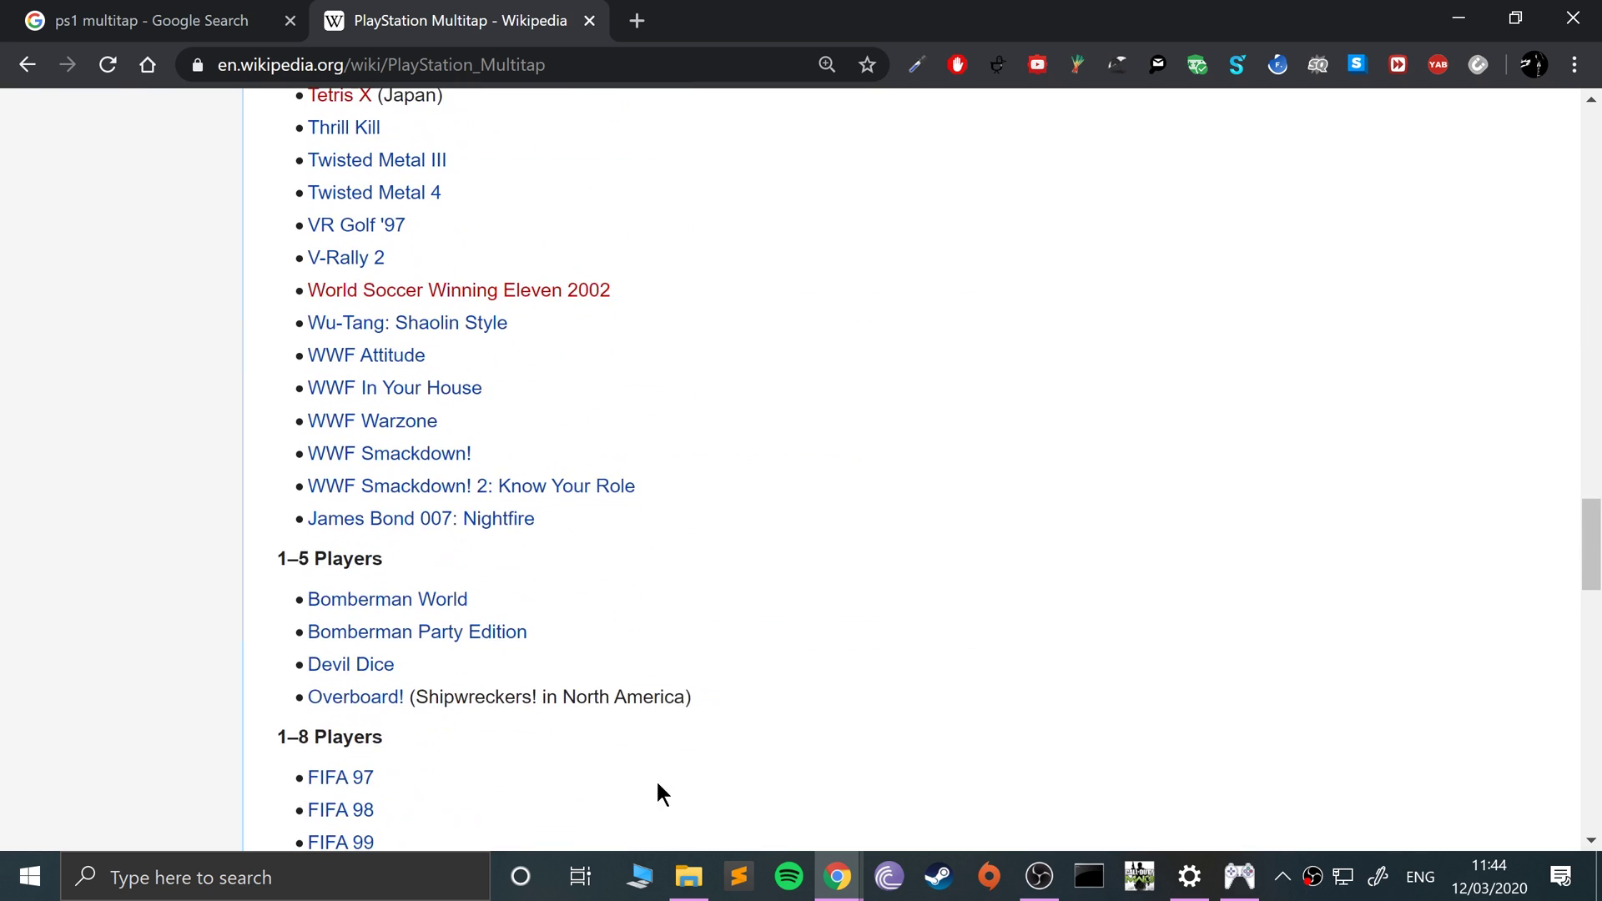
scroll(421, 638, down, 4)
mouse_move(420, 630)
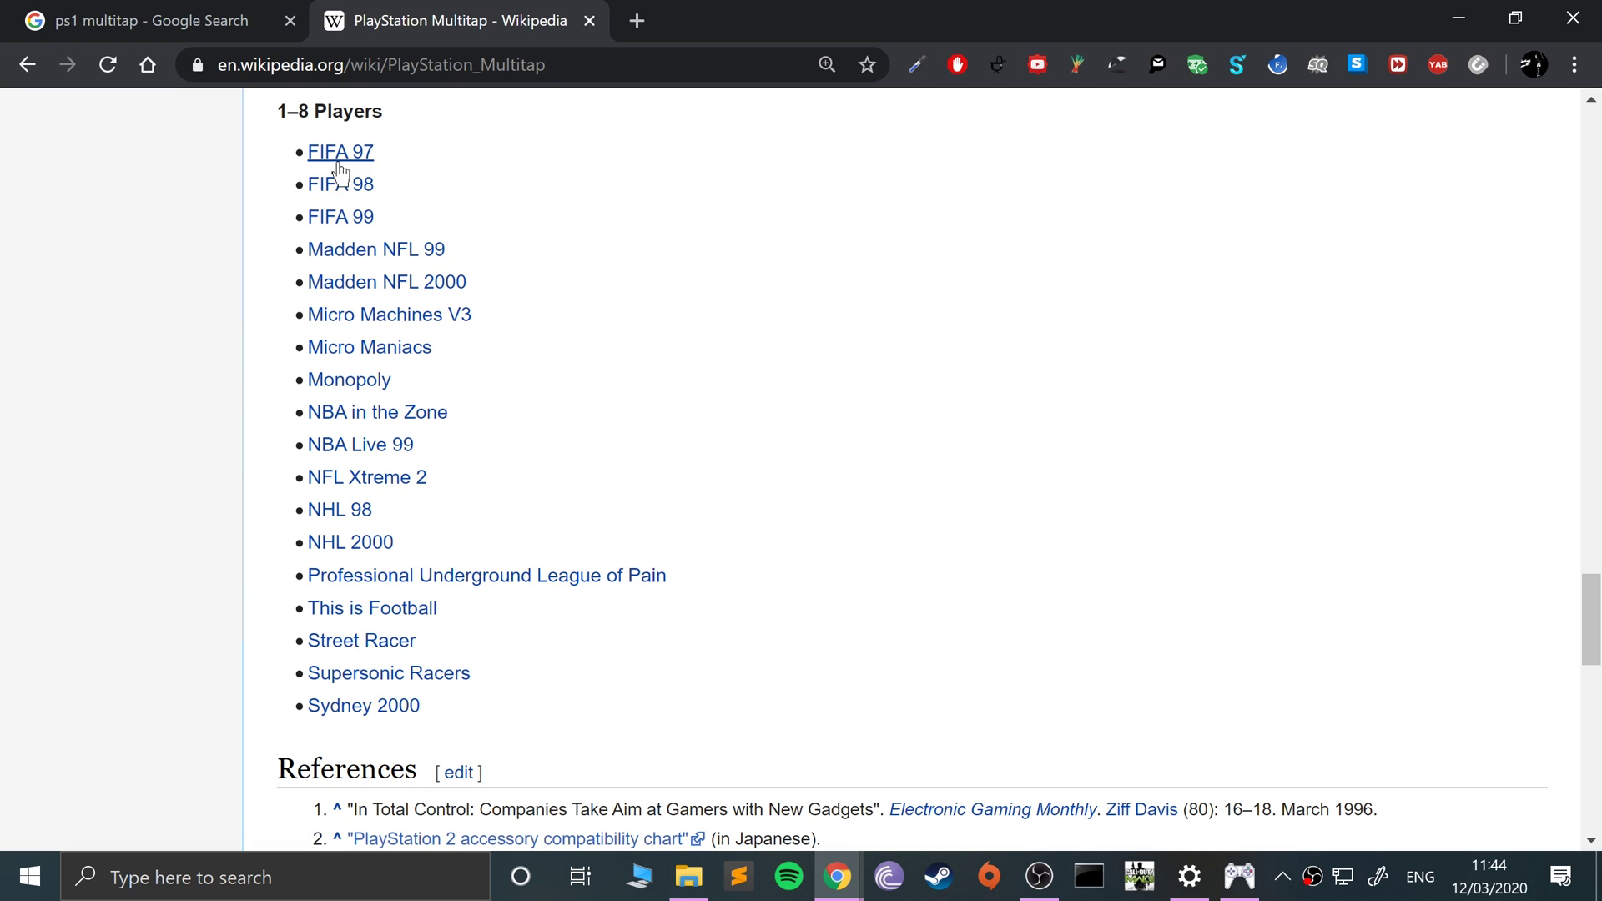
scroll(818, 816, up, 20)
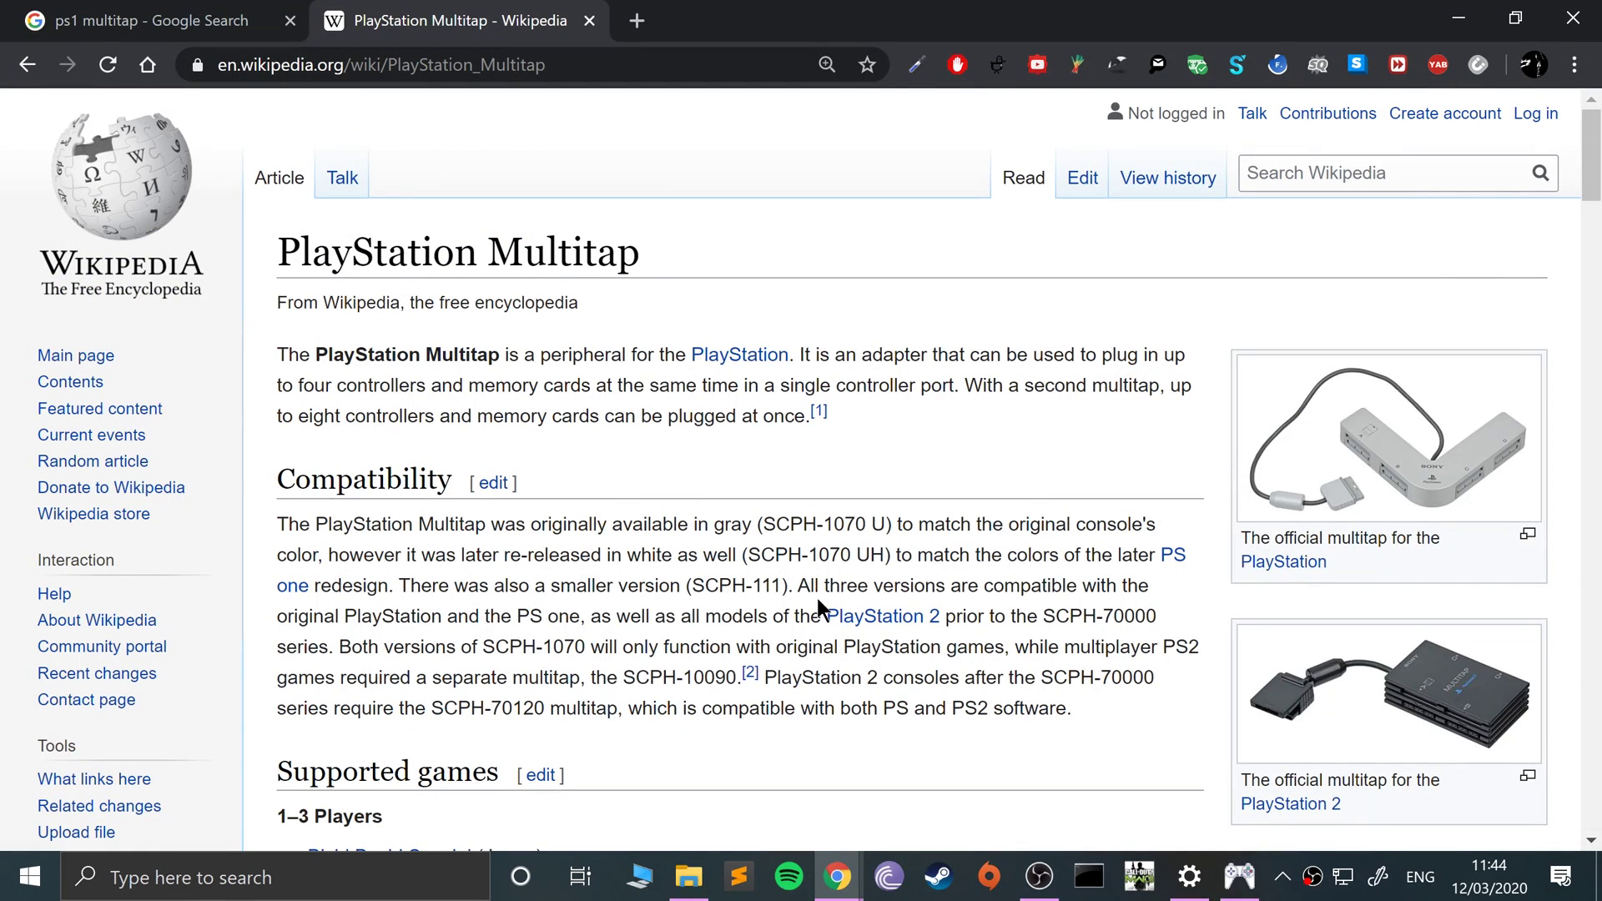
click(1462, 28)
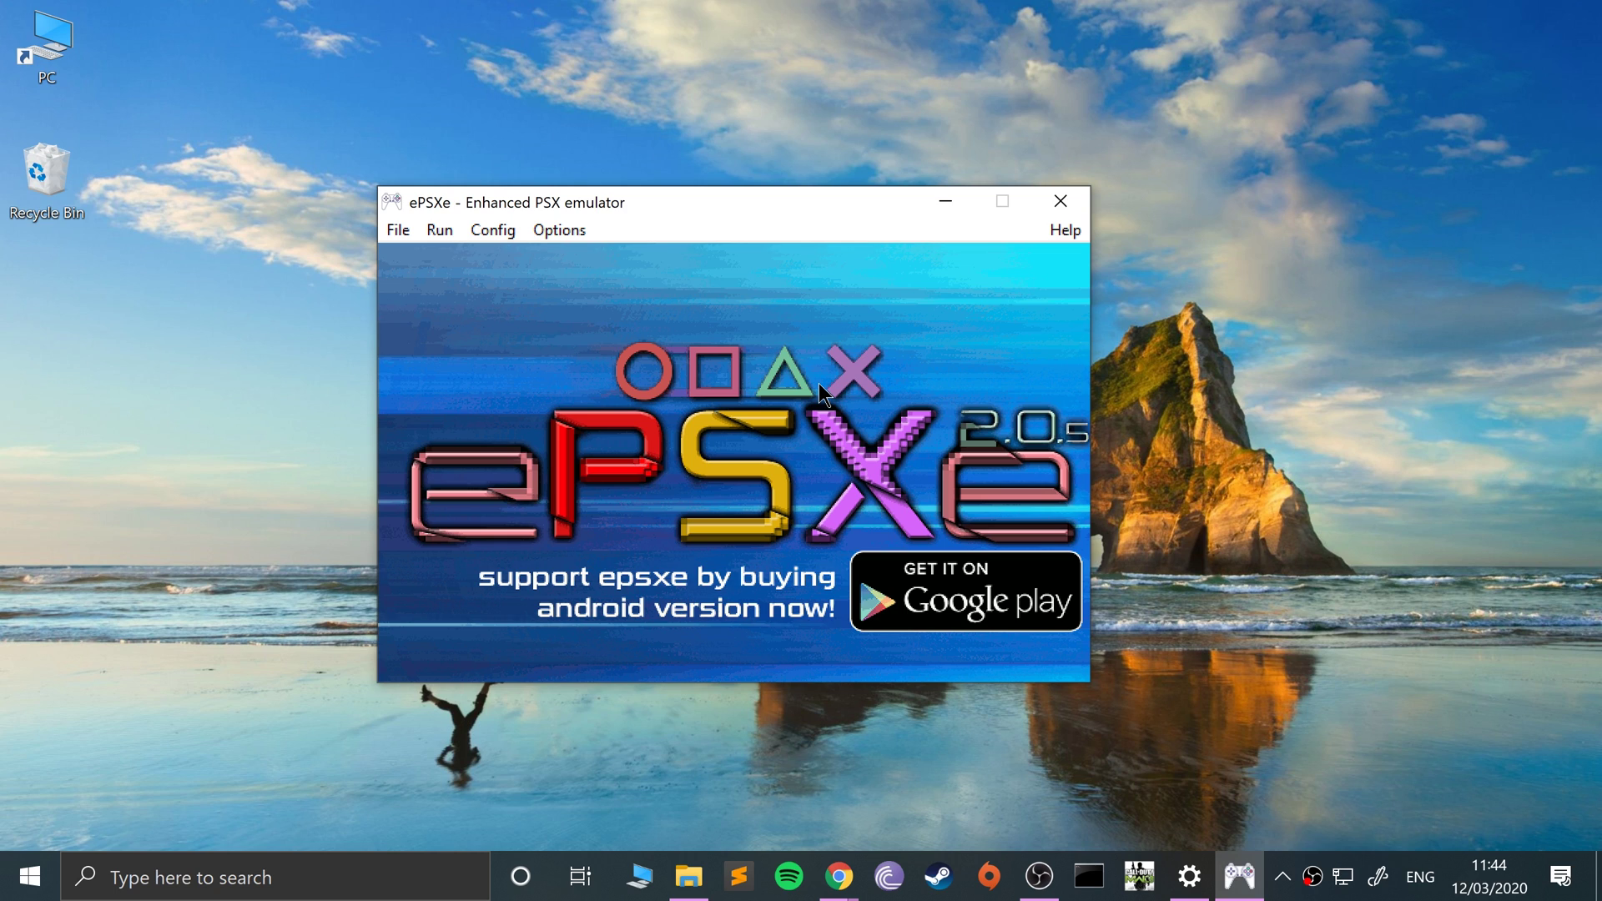
Step: Review the gamepad configuration for Port 1, Pad 1 and accept it
click(493, 232)
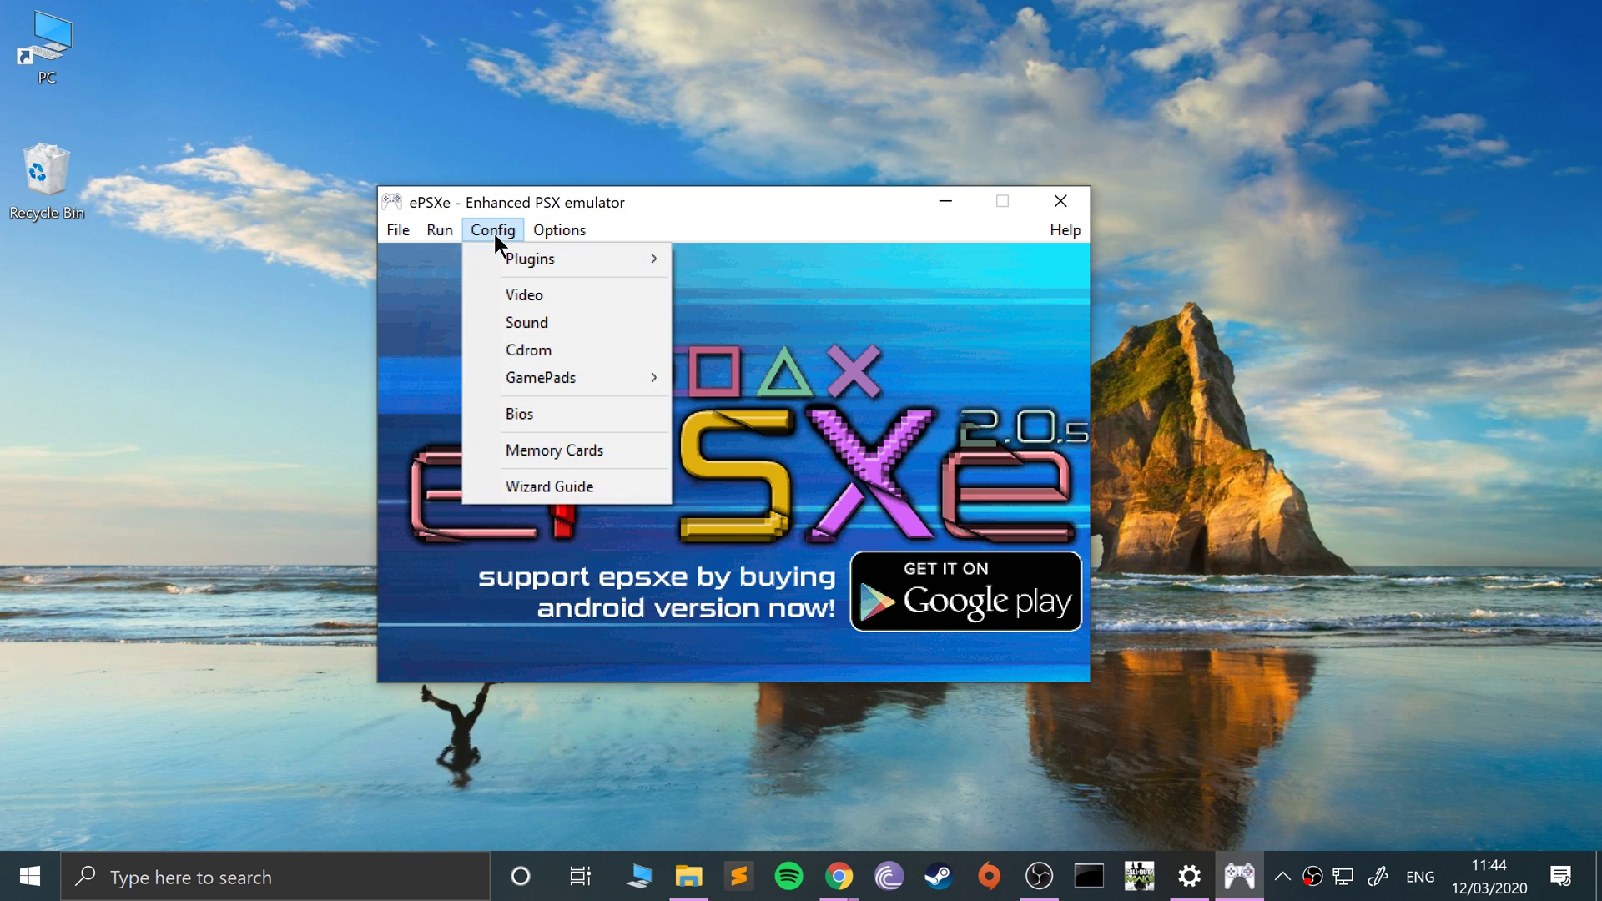
mouse_move(603, 386)
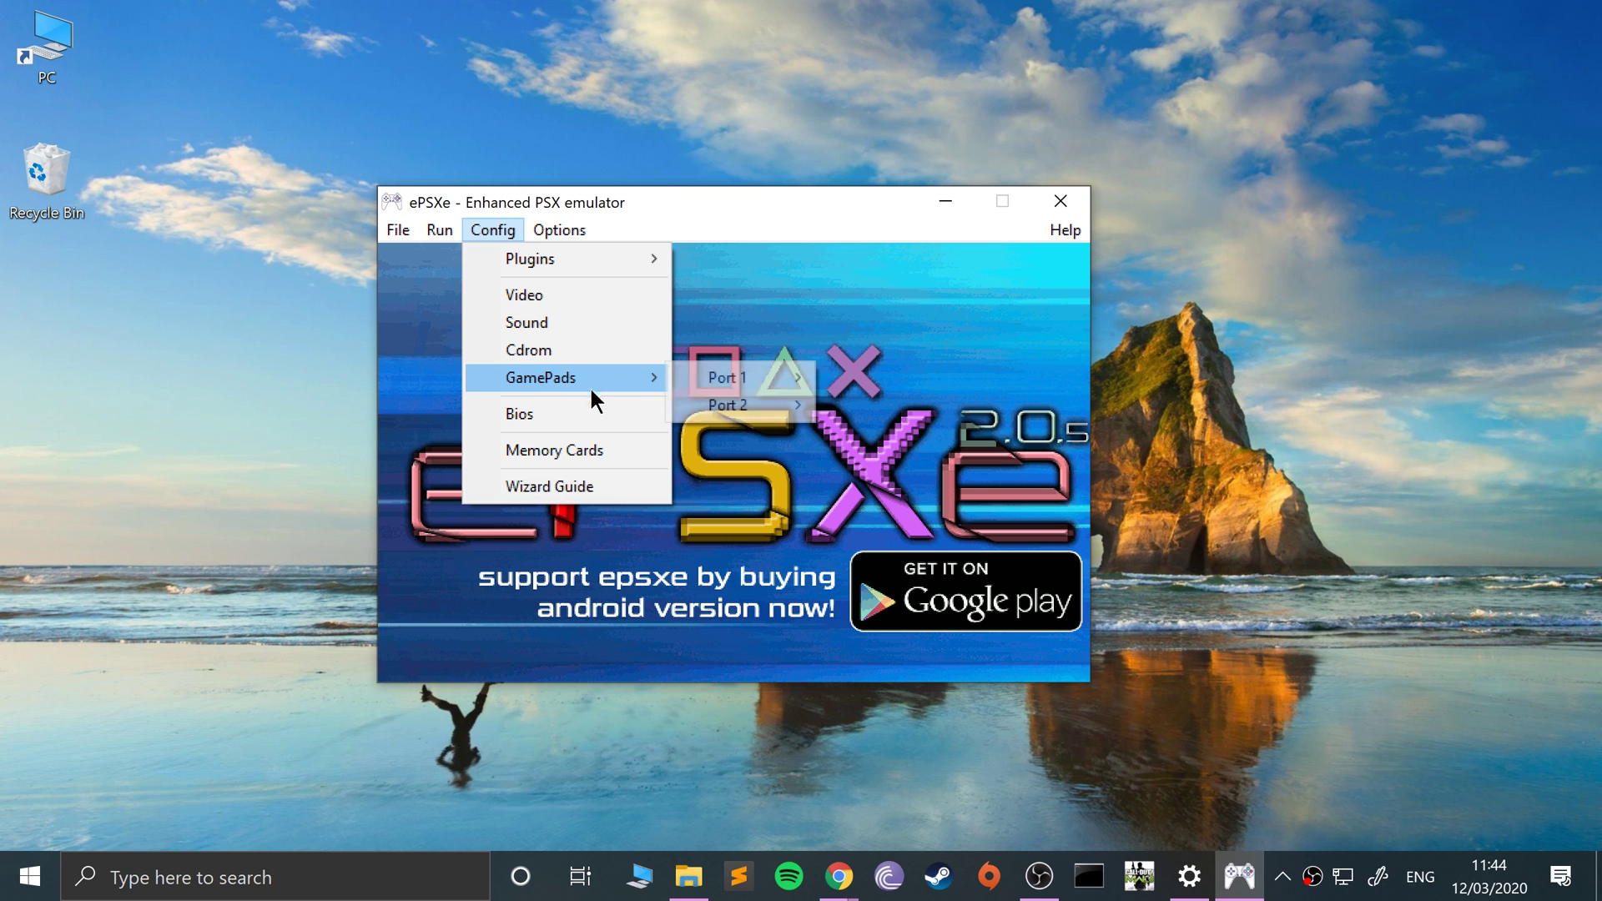
mouse_move(744, 385)
click(926, 380)
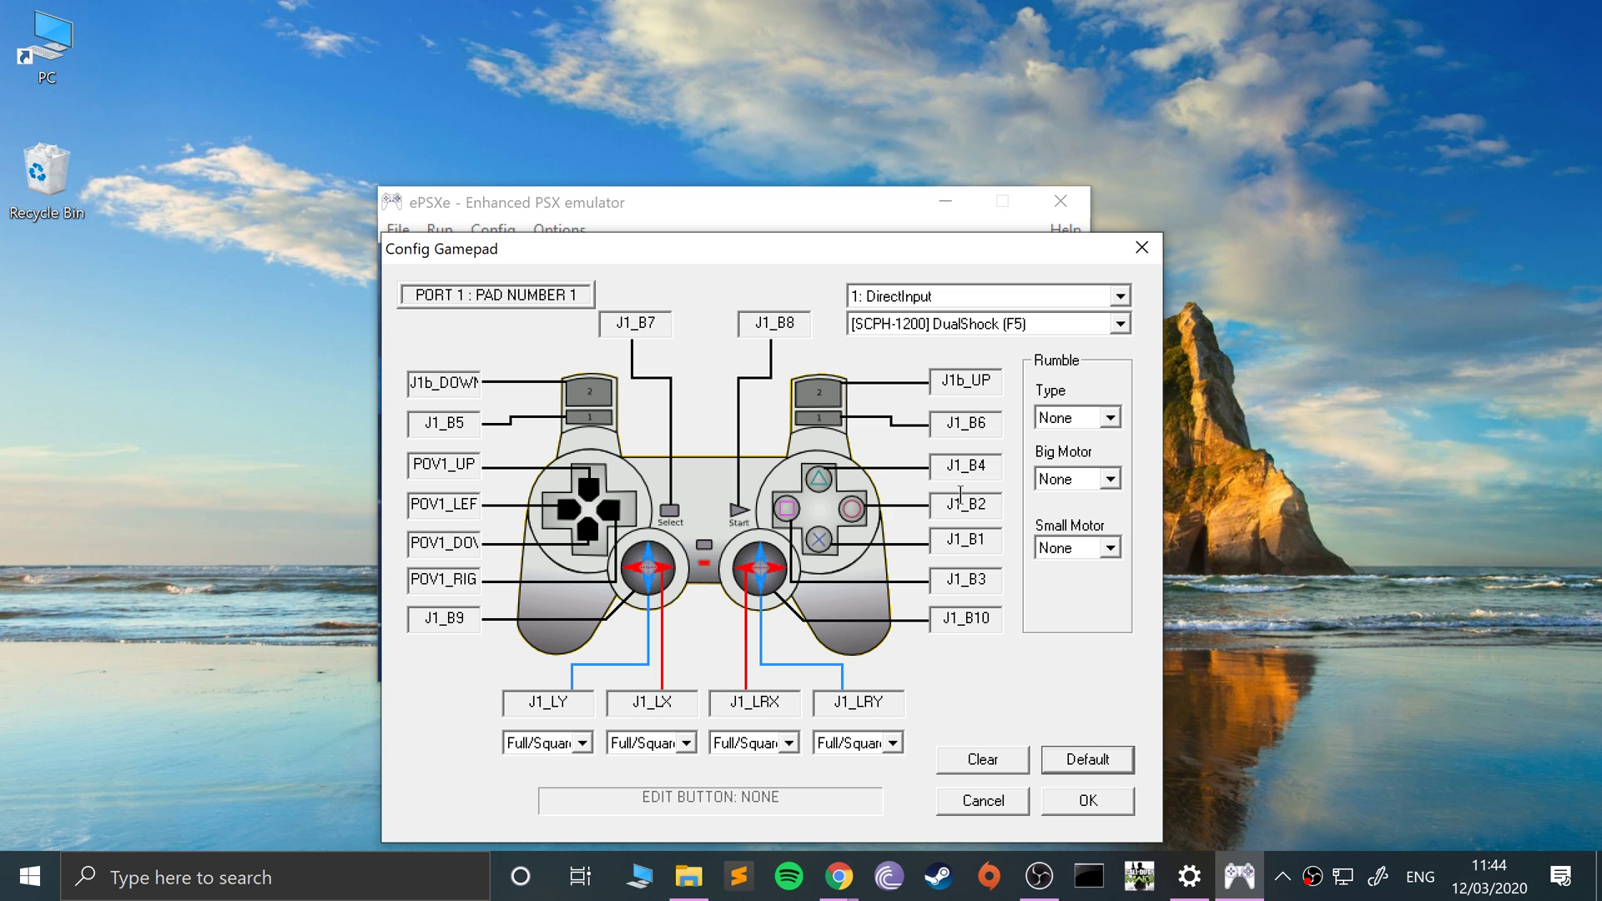
click(1092, 801)
Step: Enable the Multitap option for gamepad Port 1
click(477, 227)
mouse_move(546, 377)
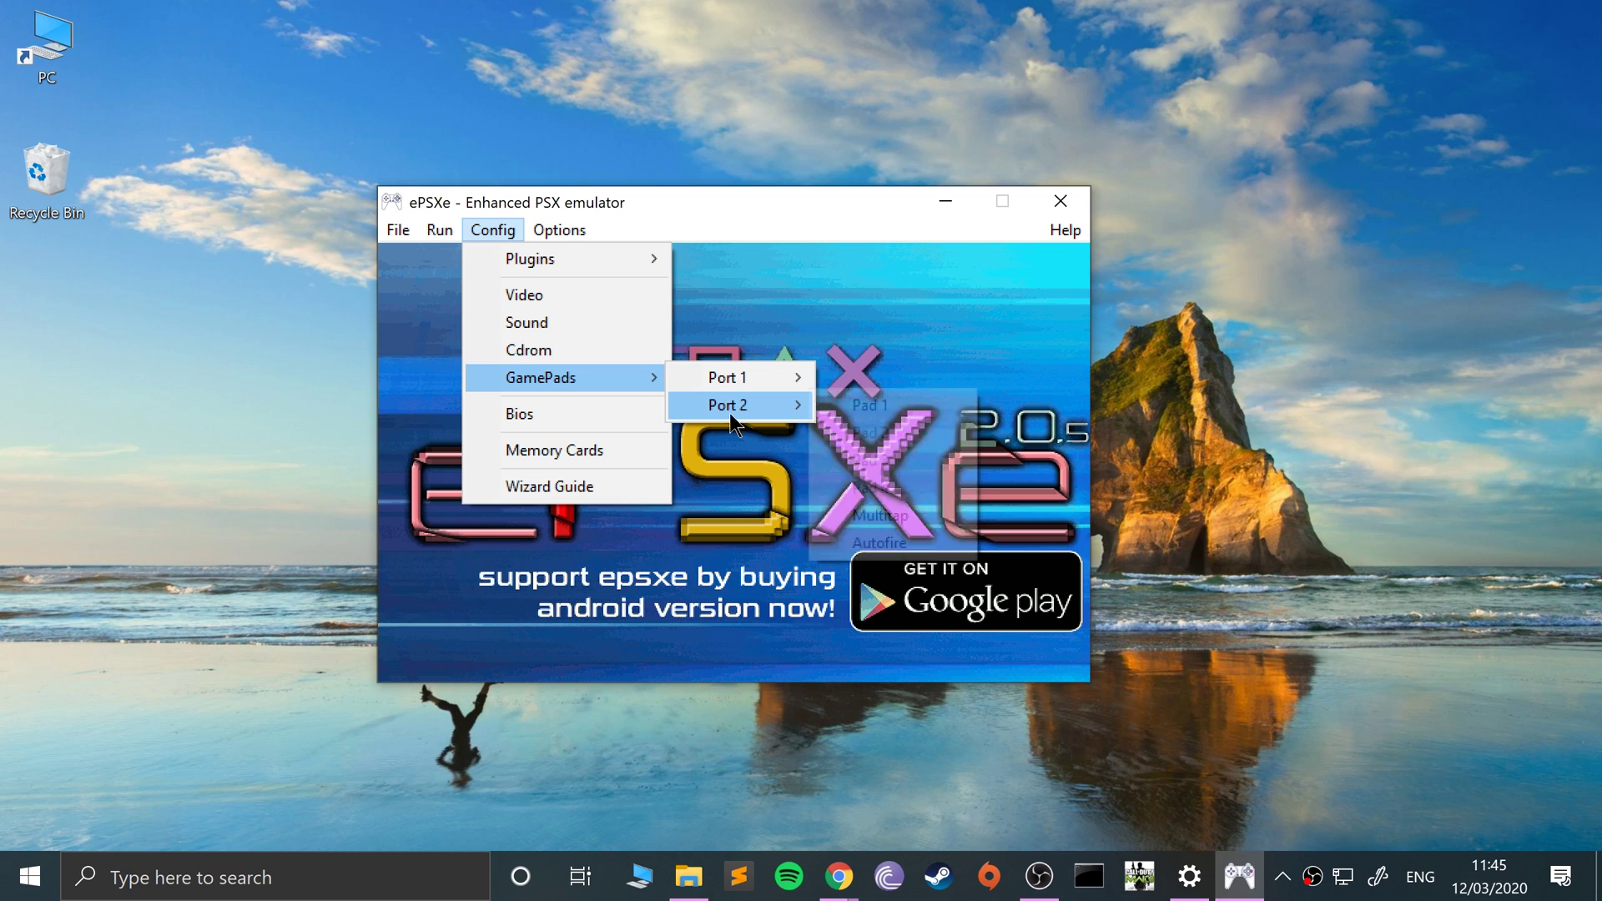
mouse_move(726, 379)
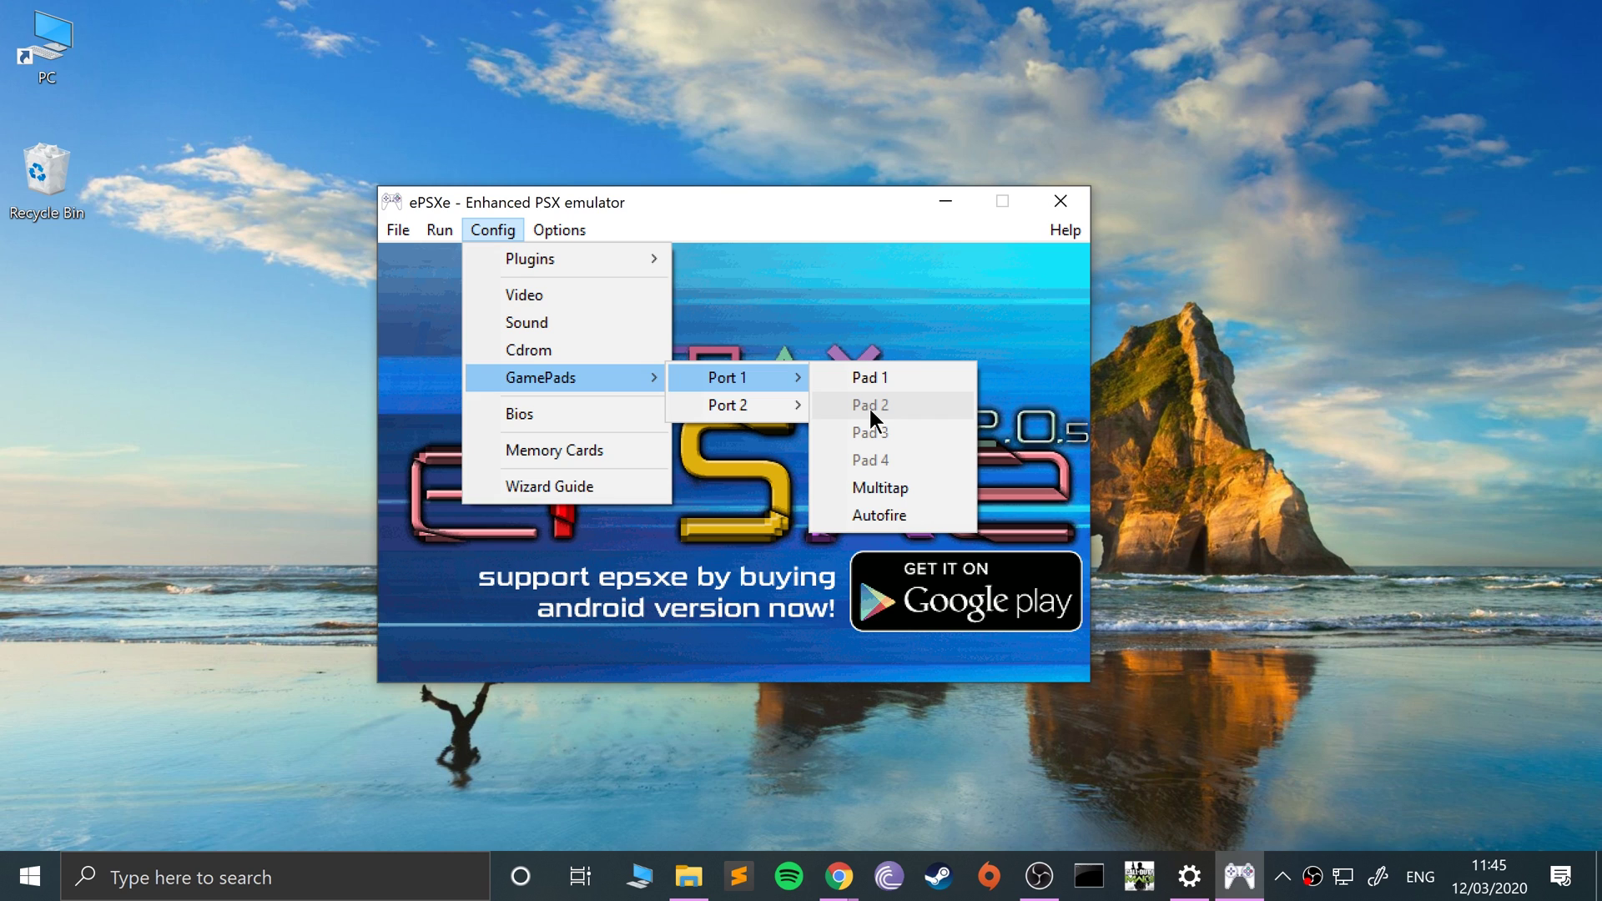
click(879, 487)
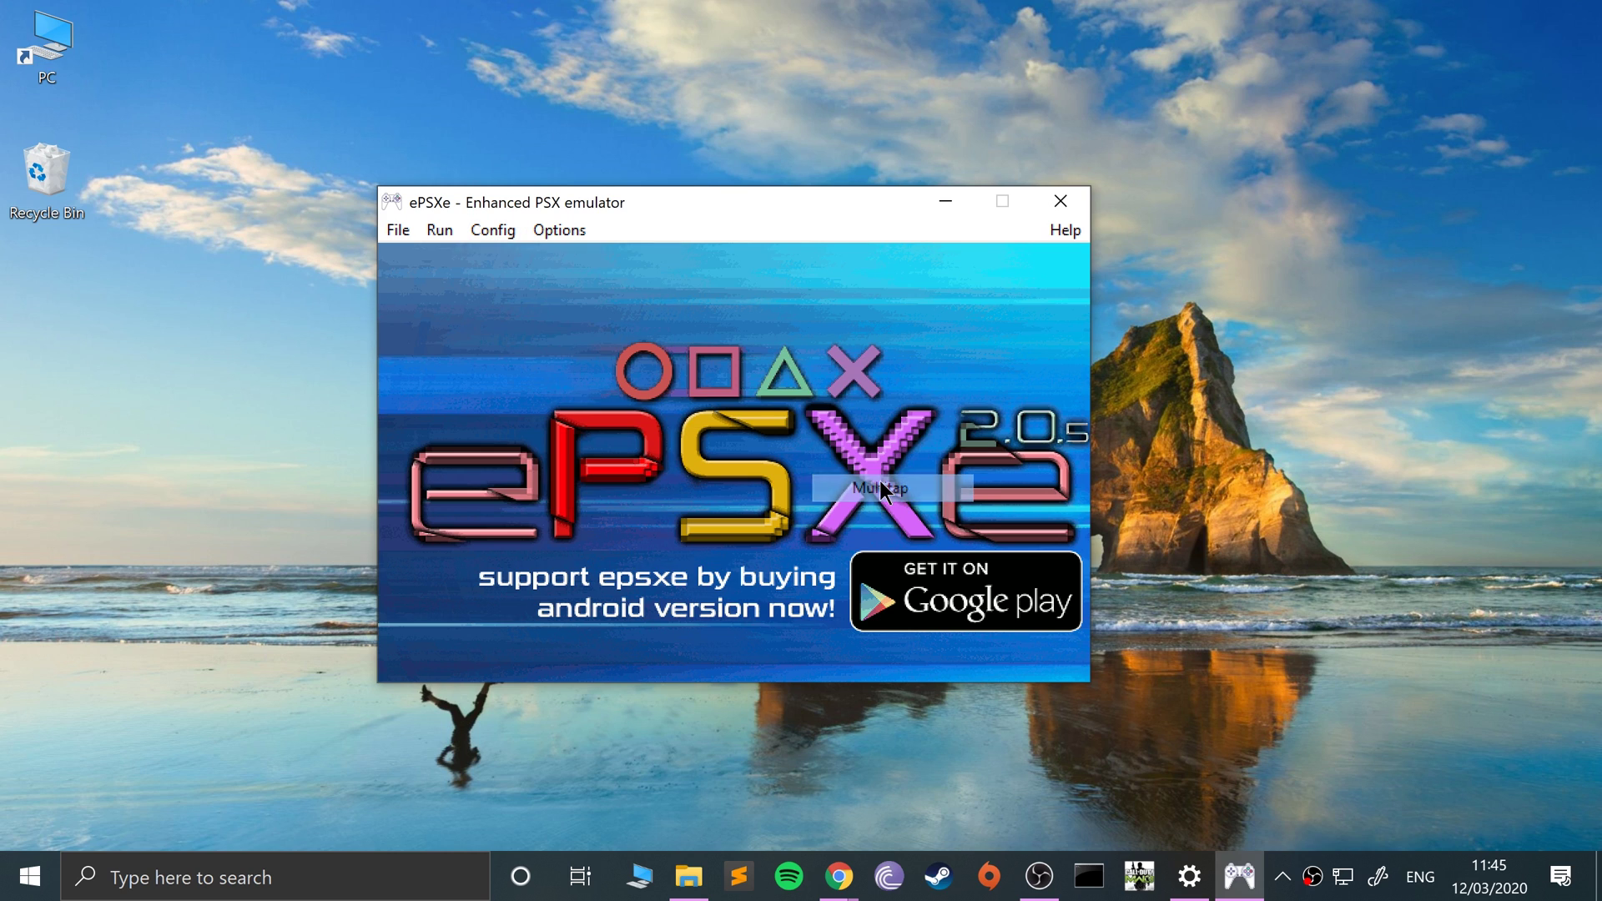
Step: Check the Port 1, Pad 1 controller mapping again with the multitap enabled and accept it
click(484, 234)
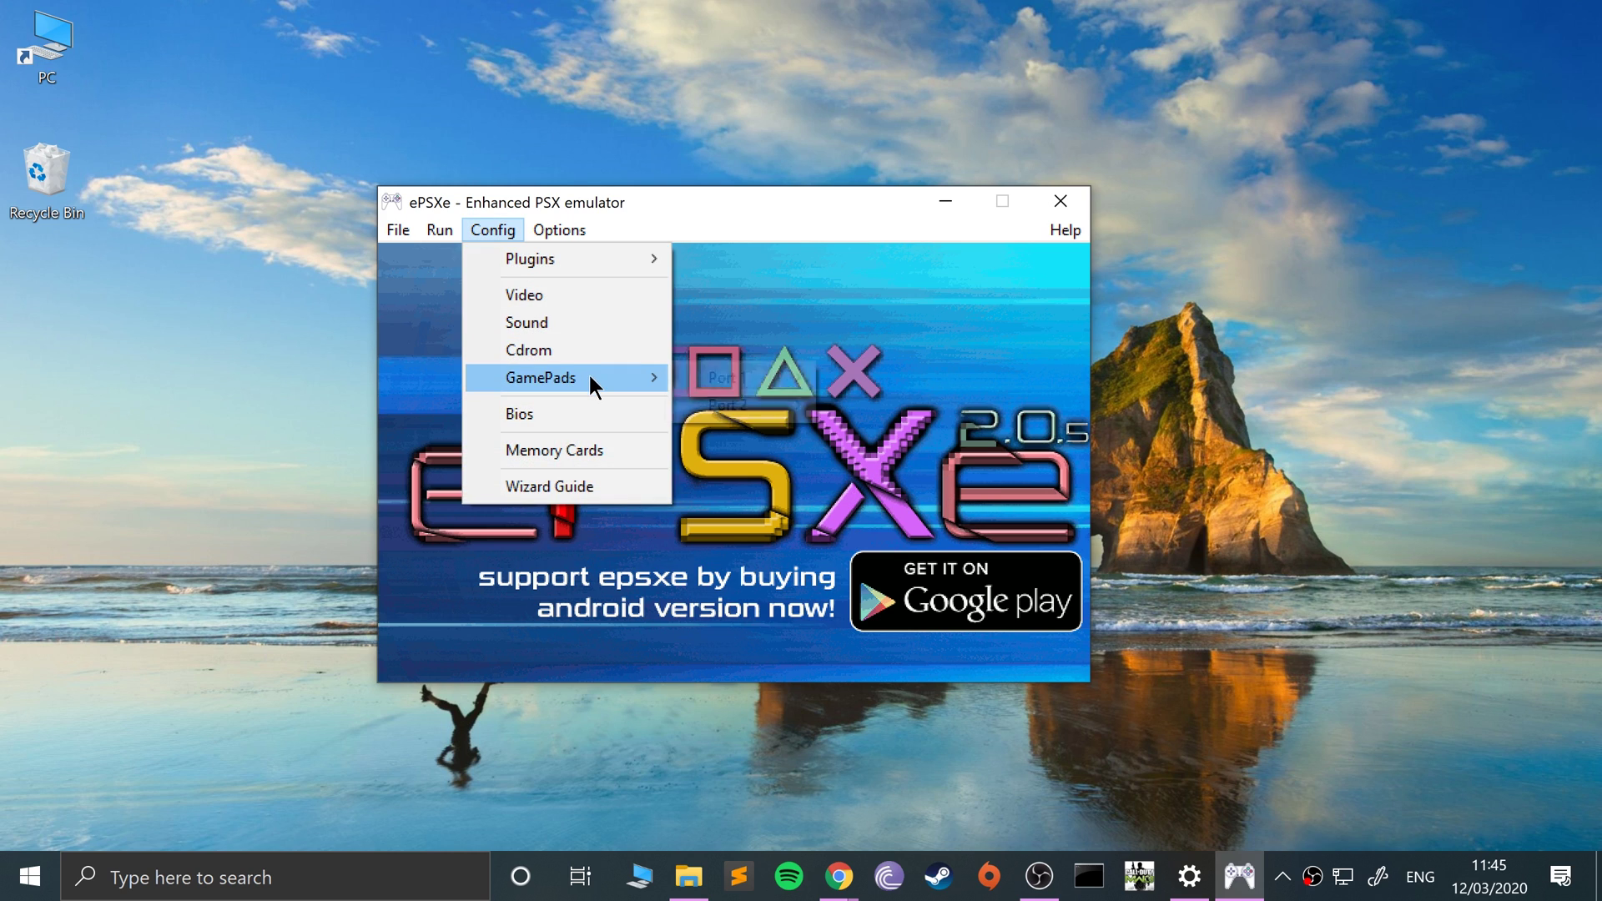
click(951, 377)
click(1083, 802)
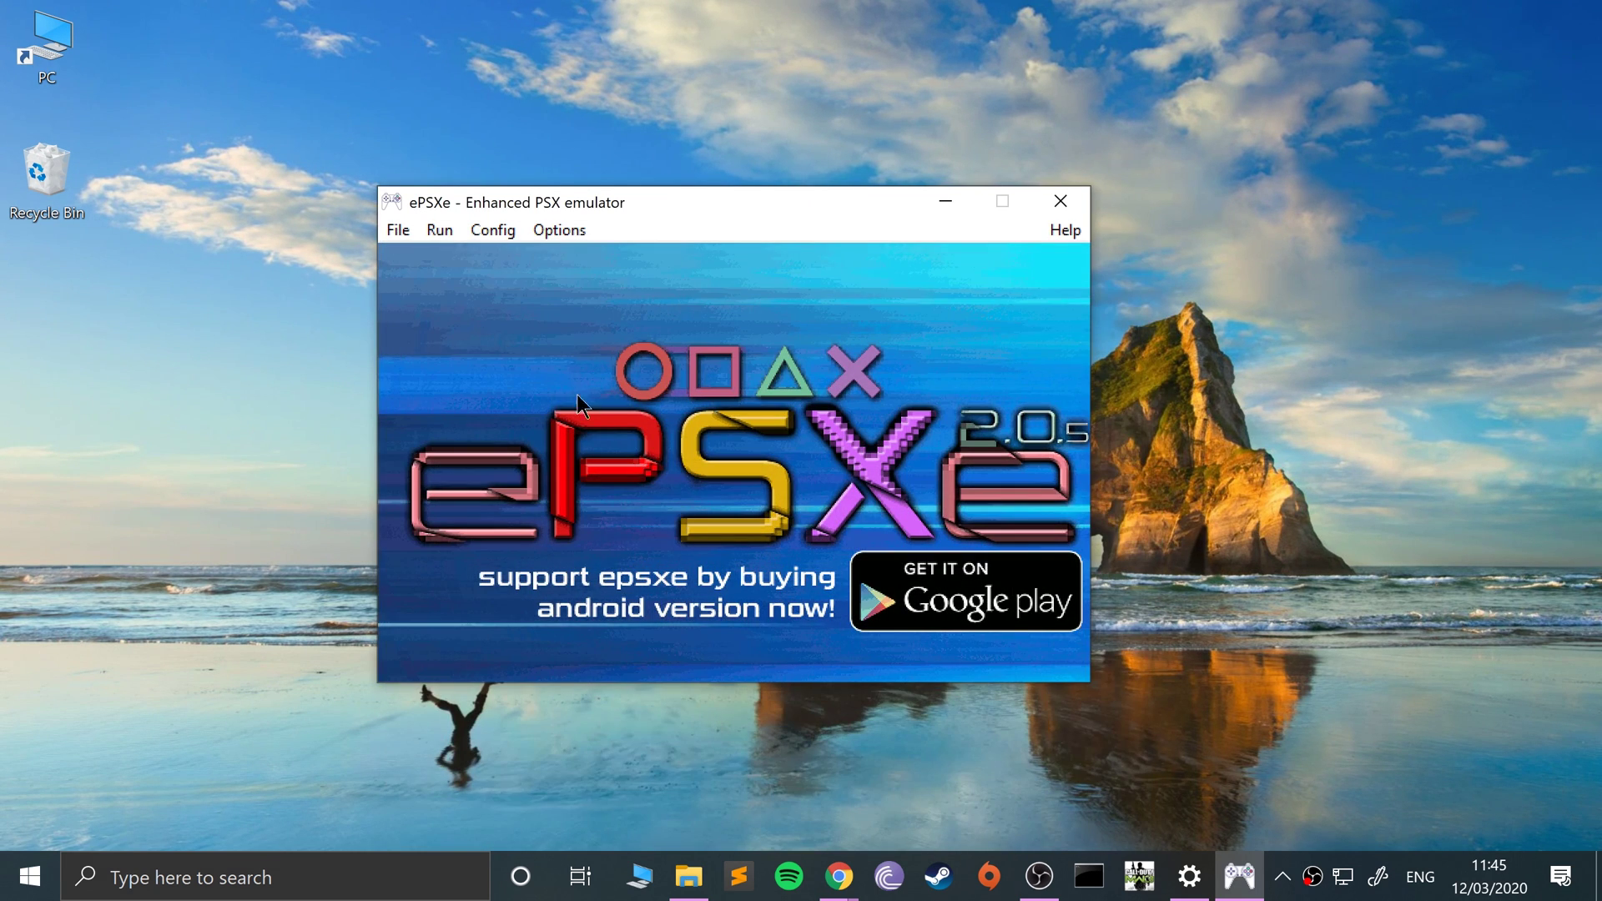
Step: Map the cross button of Port 1, Pad 2 to the keyboard key K and save the configuration
click(476, 227)
mouse_move(526, 265)
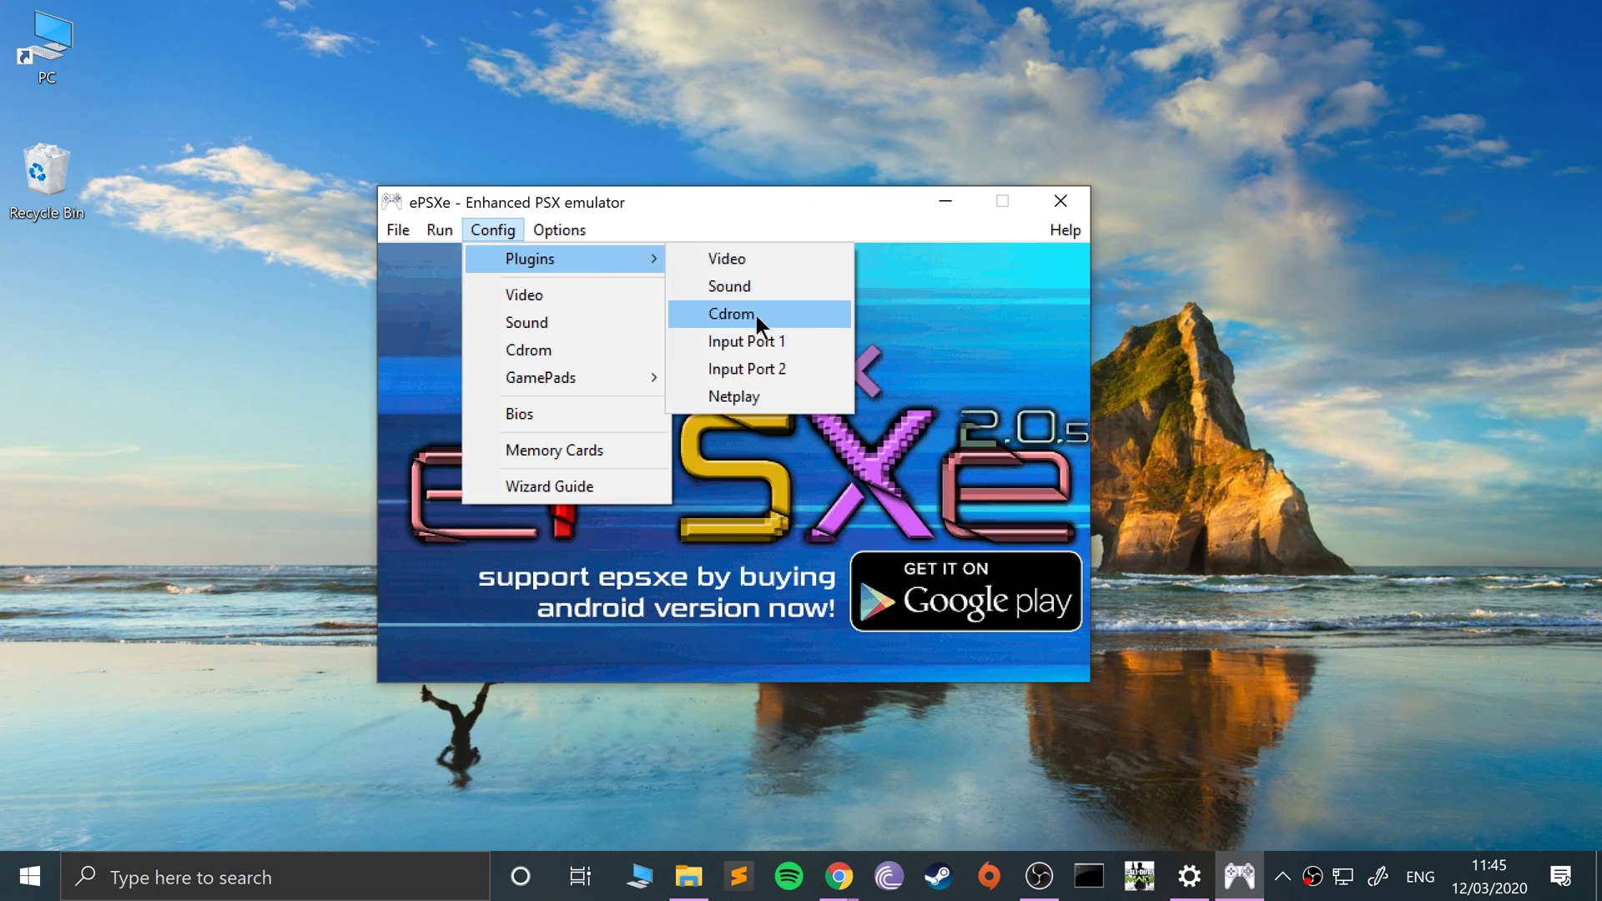
mouse_move(618, 375)
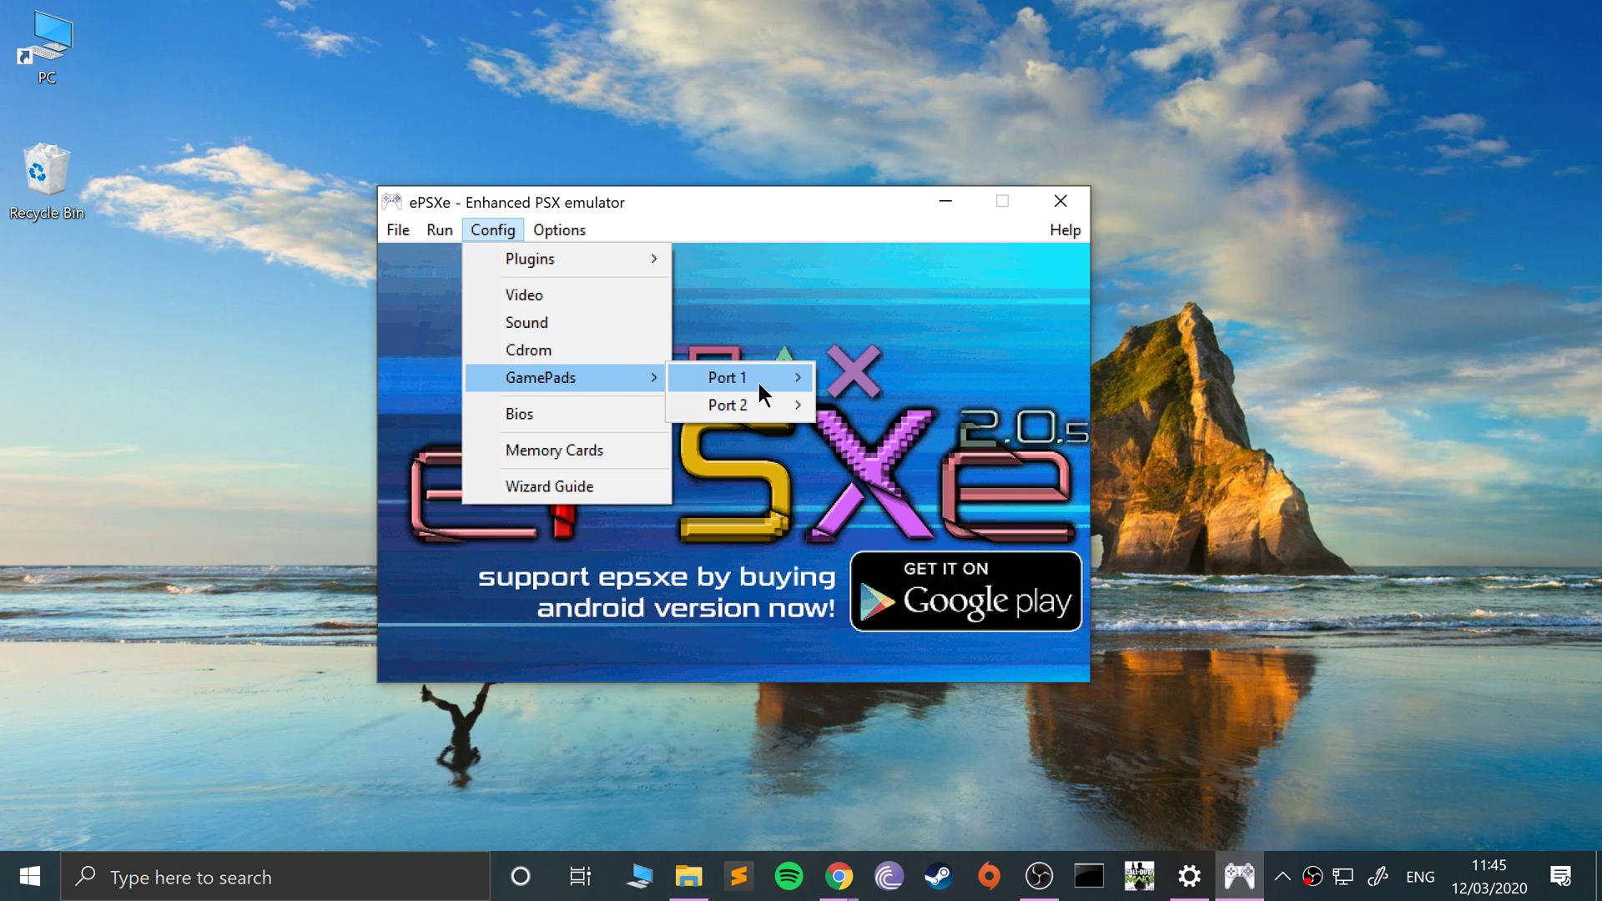
click(905, 414)
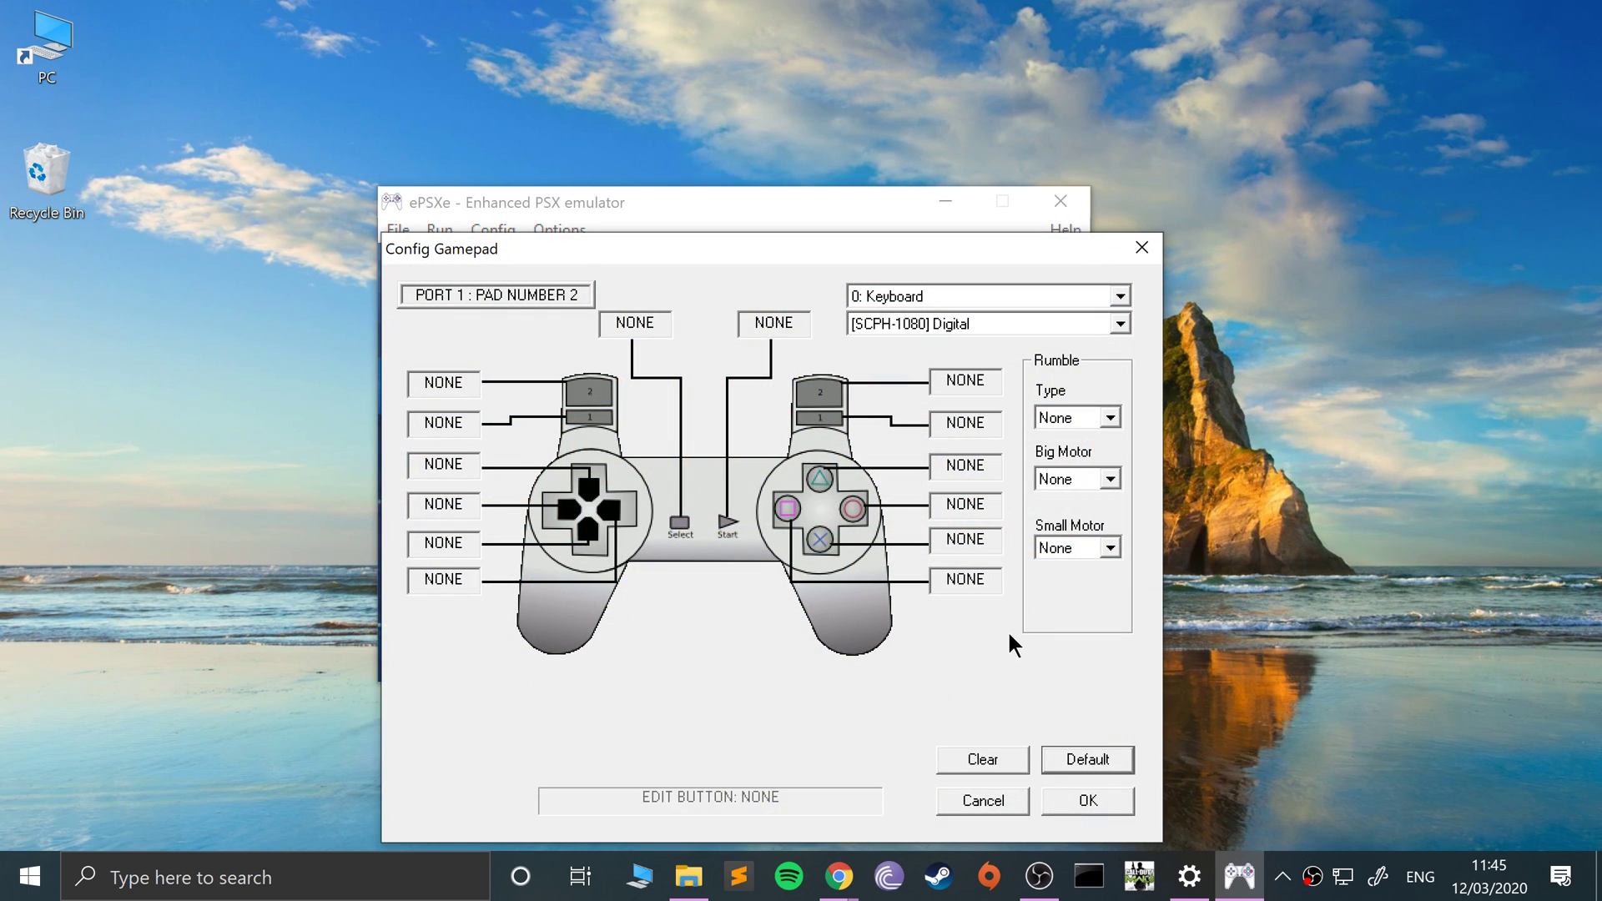
click(973, 541)
key(k)
click(1066, 801)
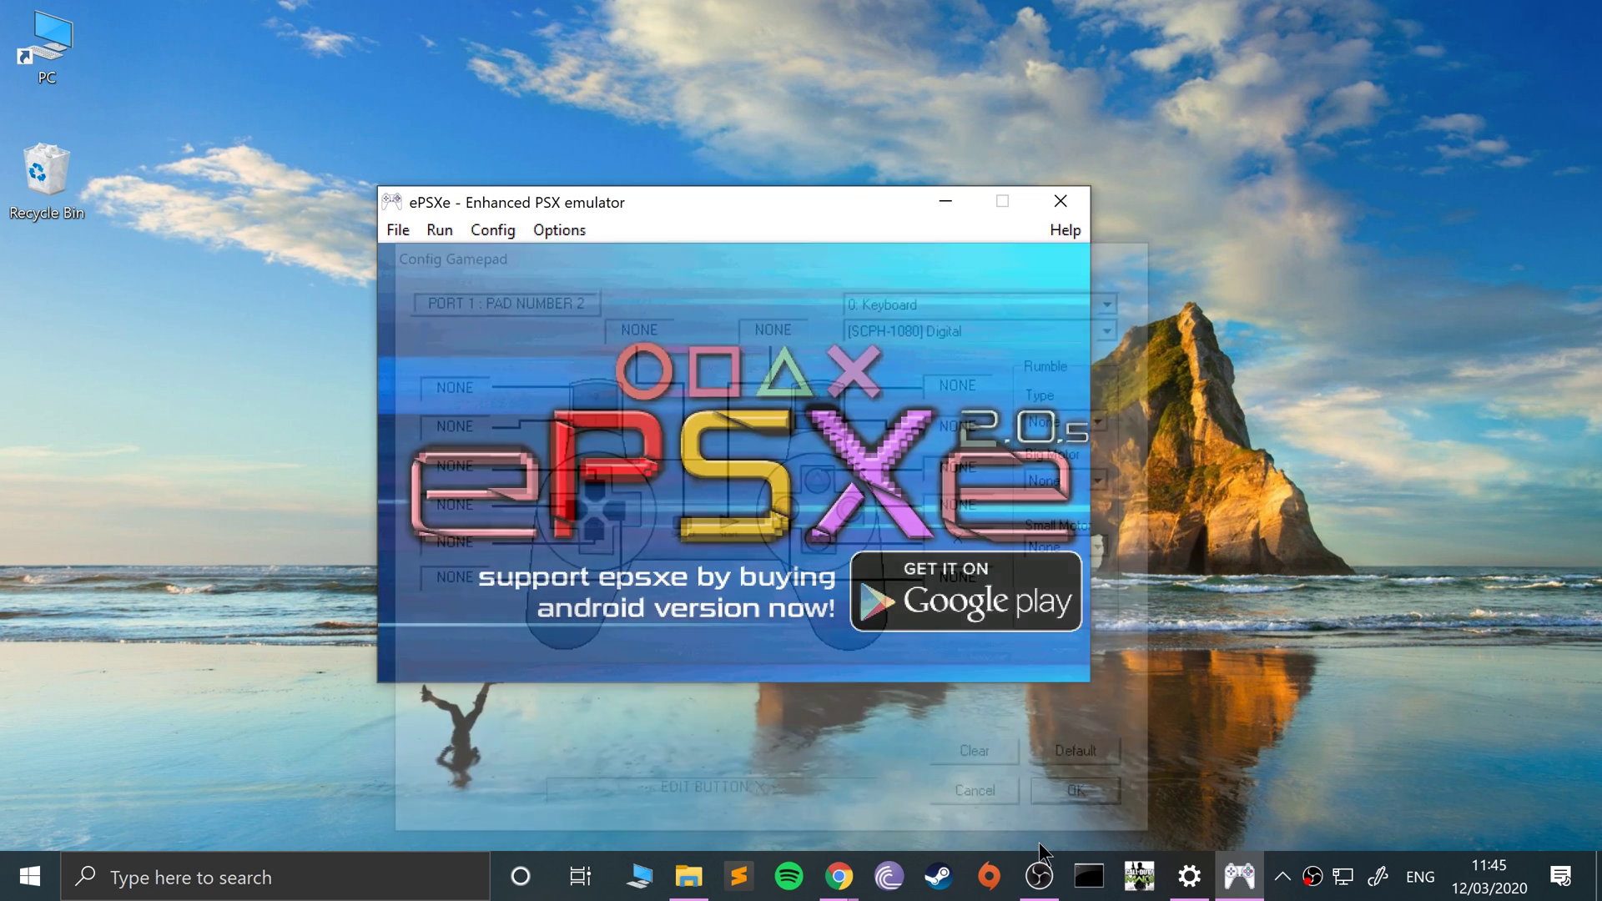
Step: Map the cross button of Port 1, Pad 3 to the keyboard key C and save the configuration
click(501, 227)
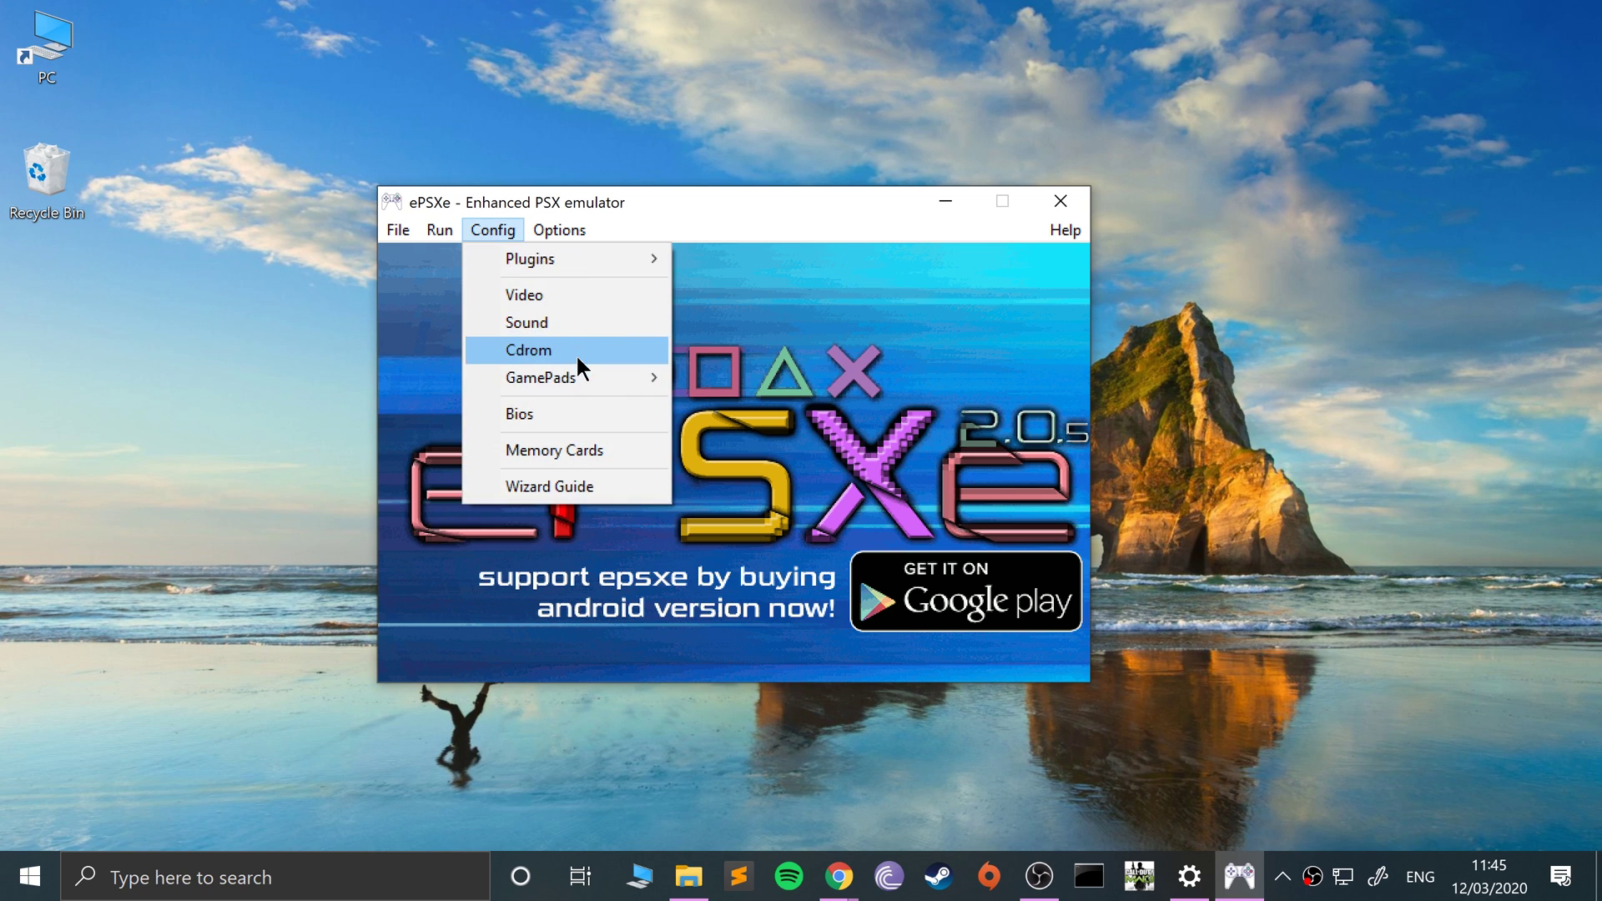
mouse_move(593, 377)
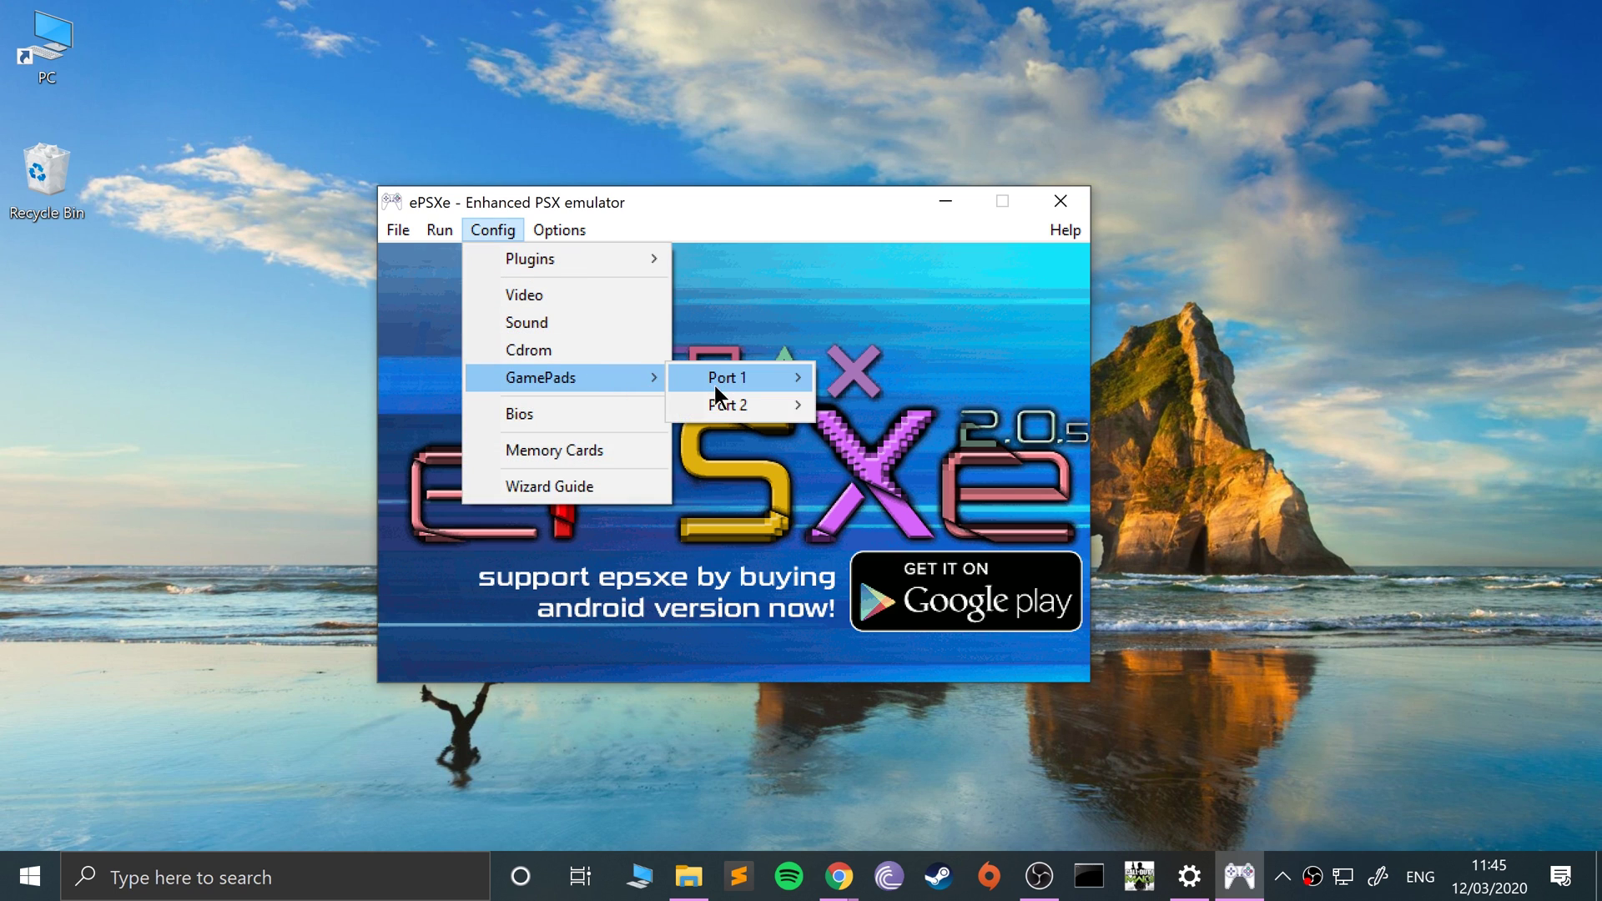
mouse_move(716, 380)
click(917, 430)
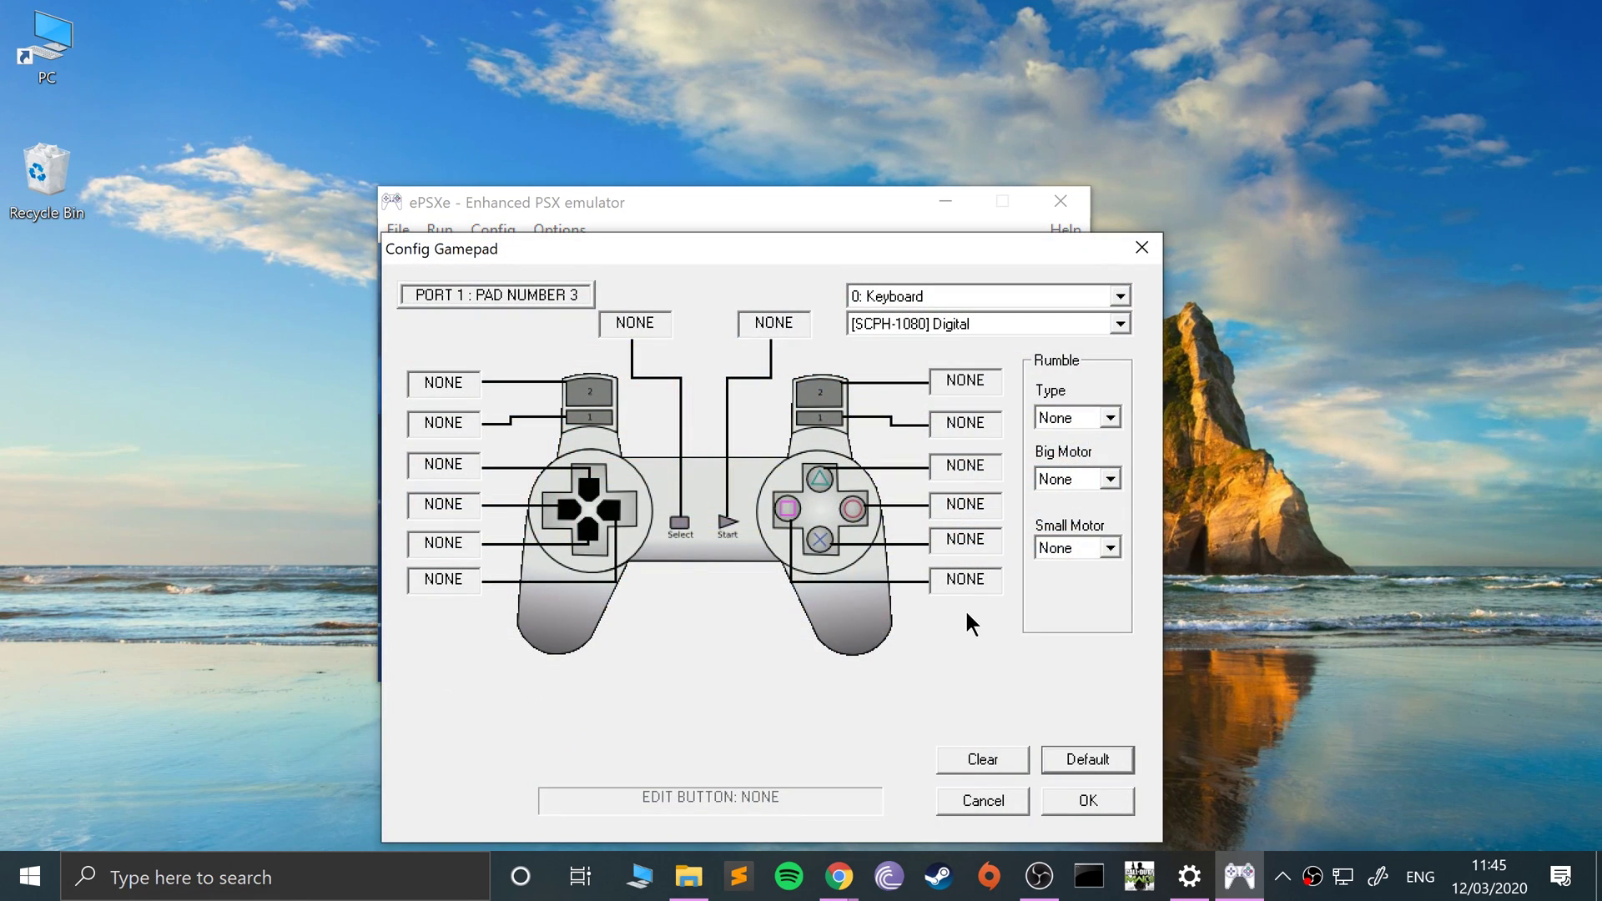
click(961, 539)
key(c)
click(1084, 801)
Step: Map the cross button of Port 1, Pad 4 to the keyboard key M and save the configuration
click(493, 232)
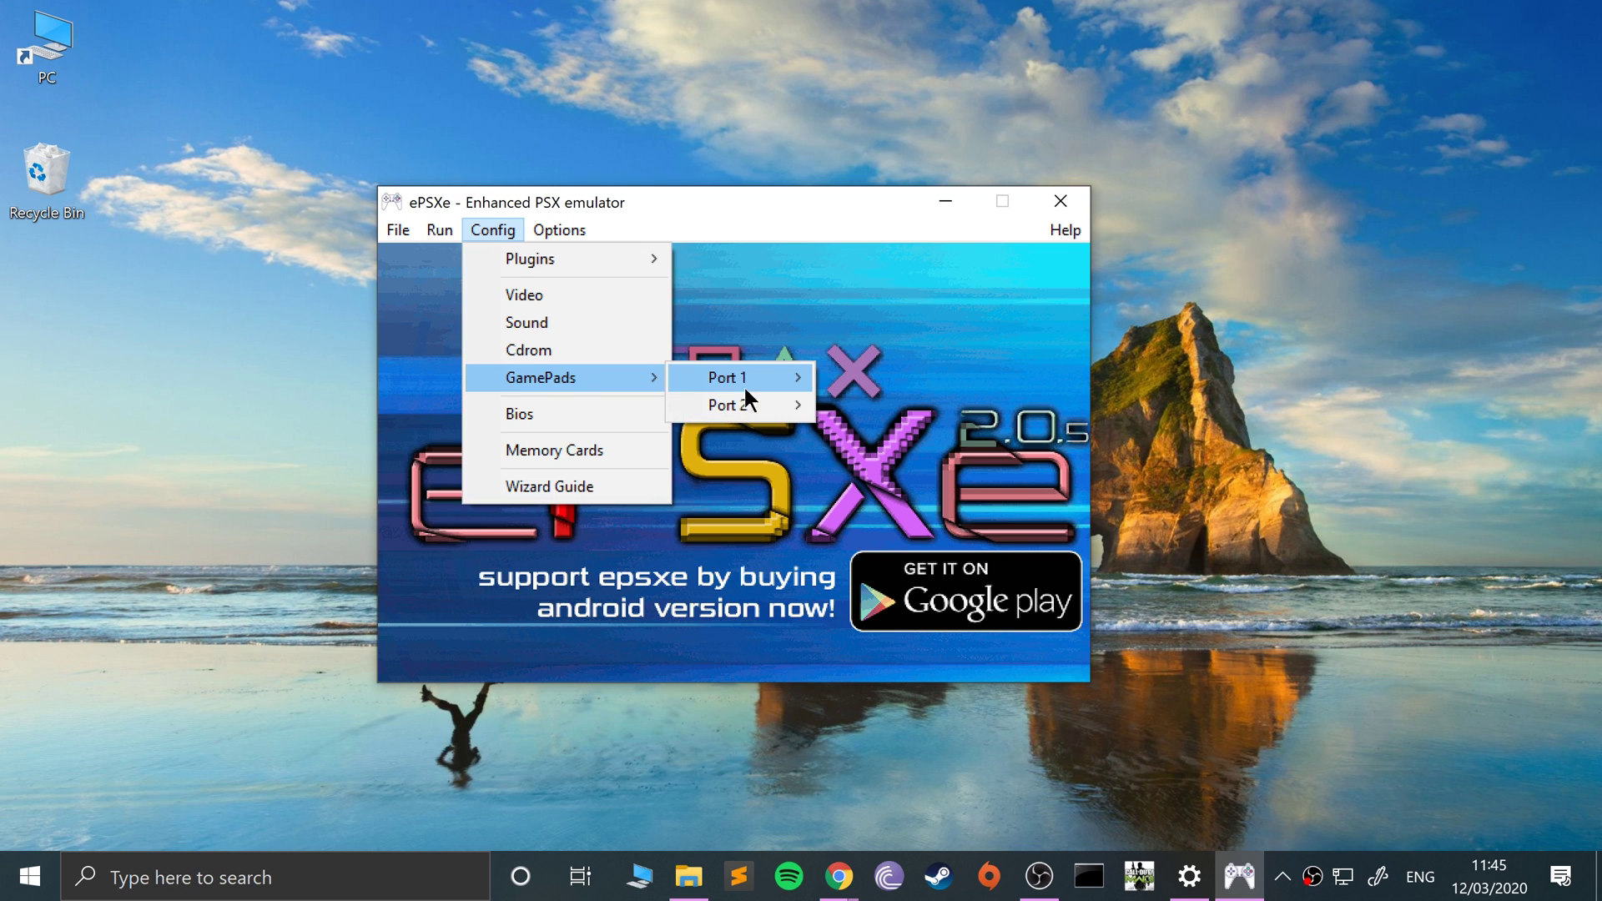
mouse_move(756, 394)
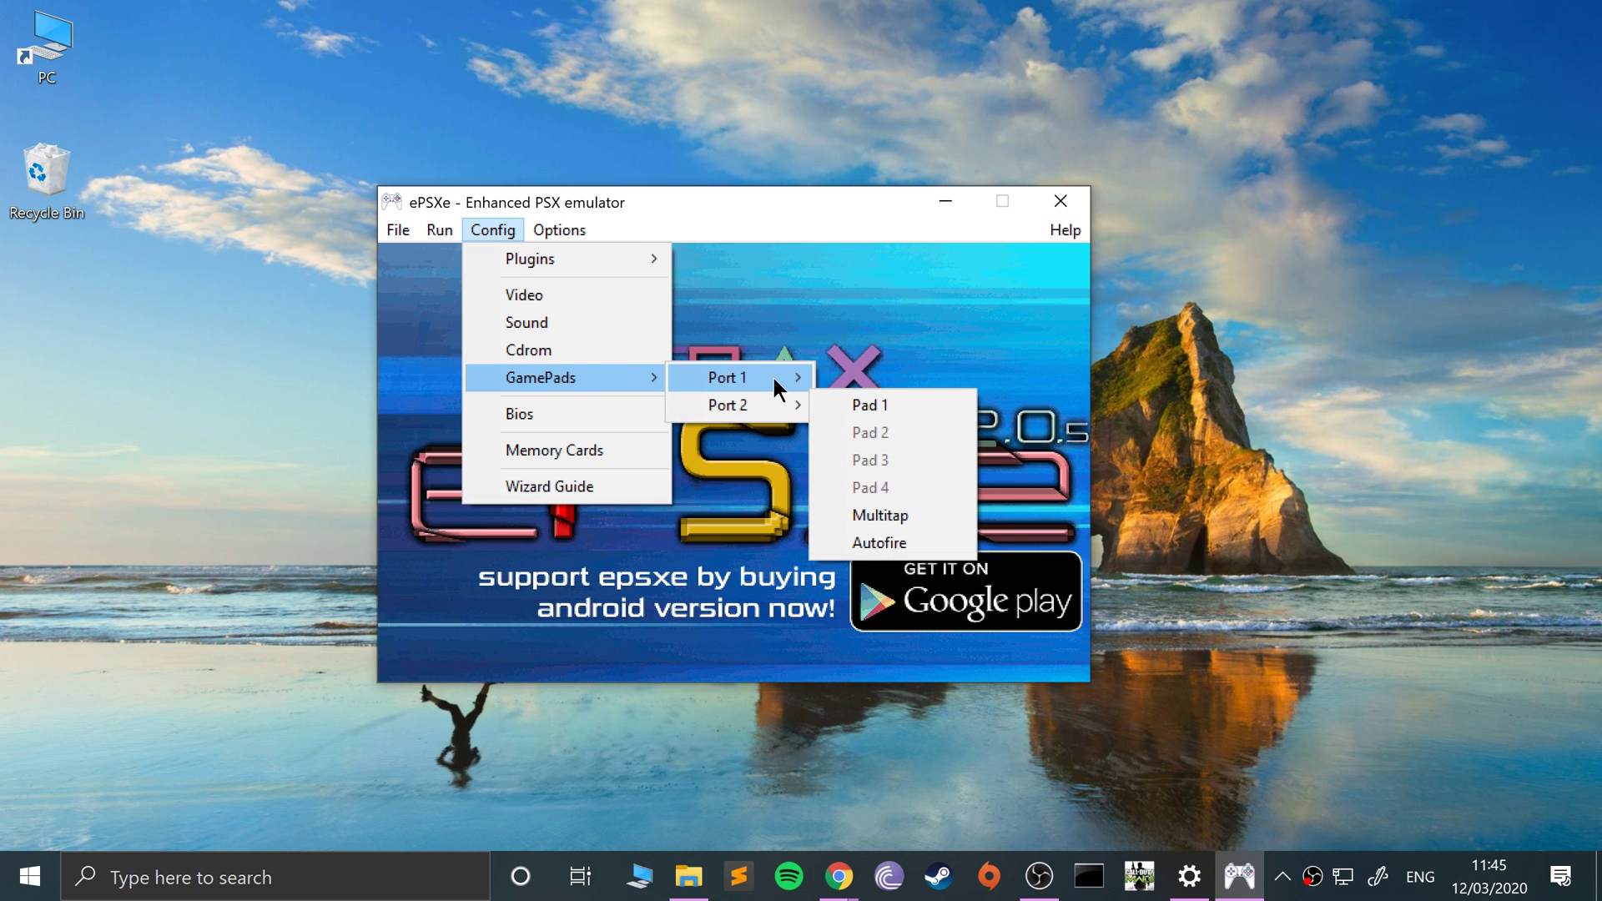
click(861, 470)
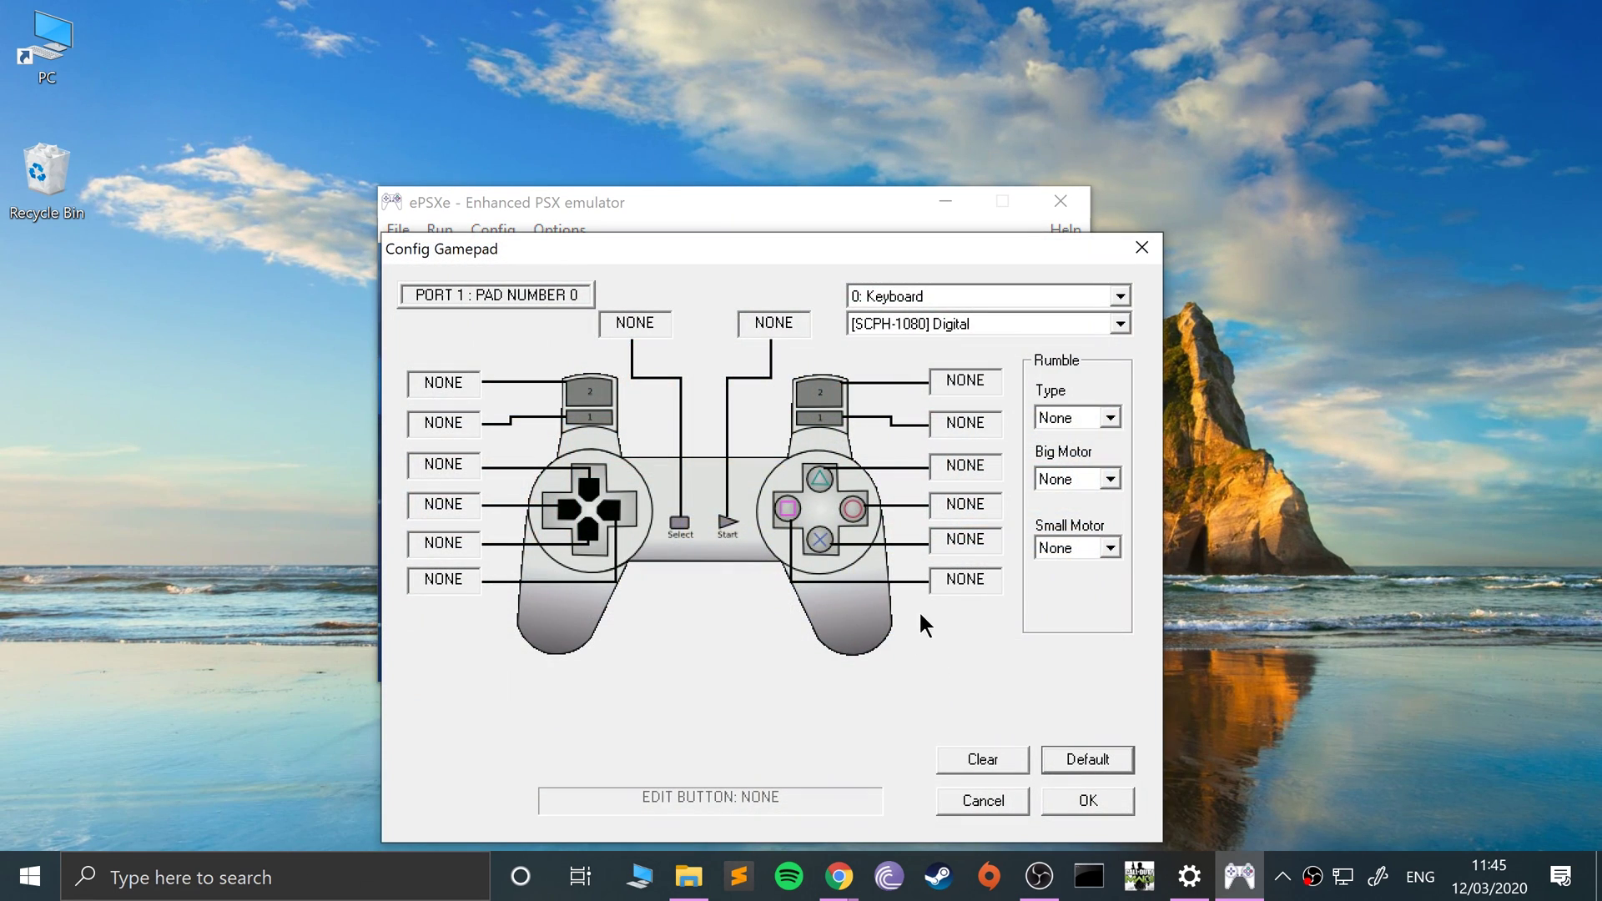
click(965, 540)
key(m)
click(1106, 797)
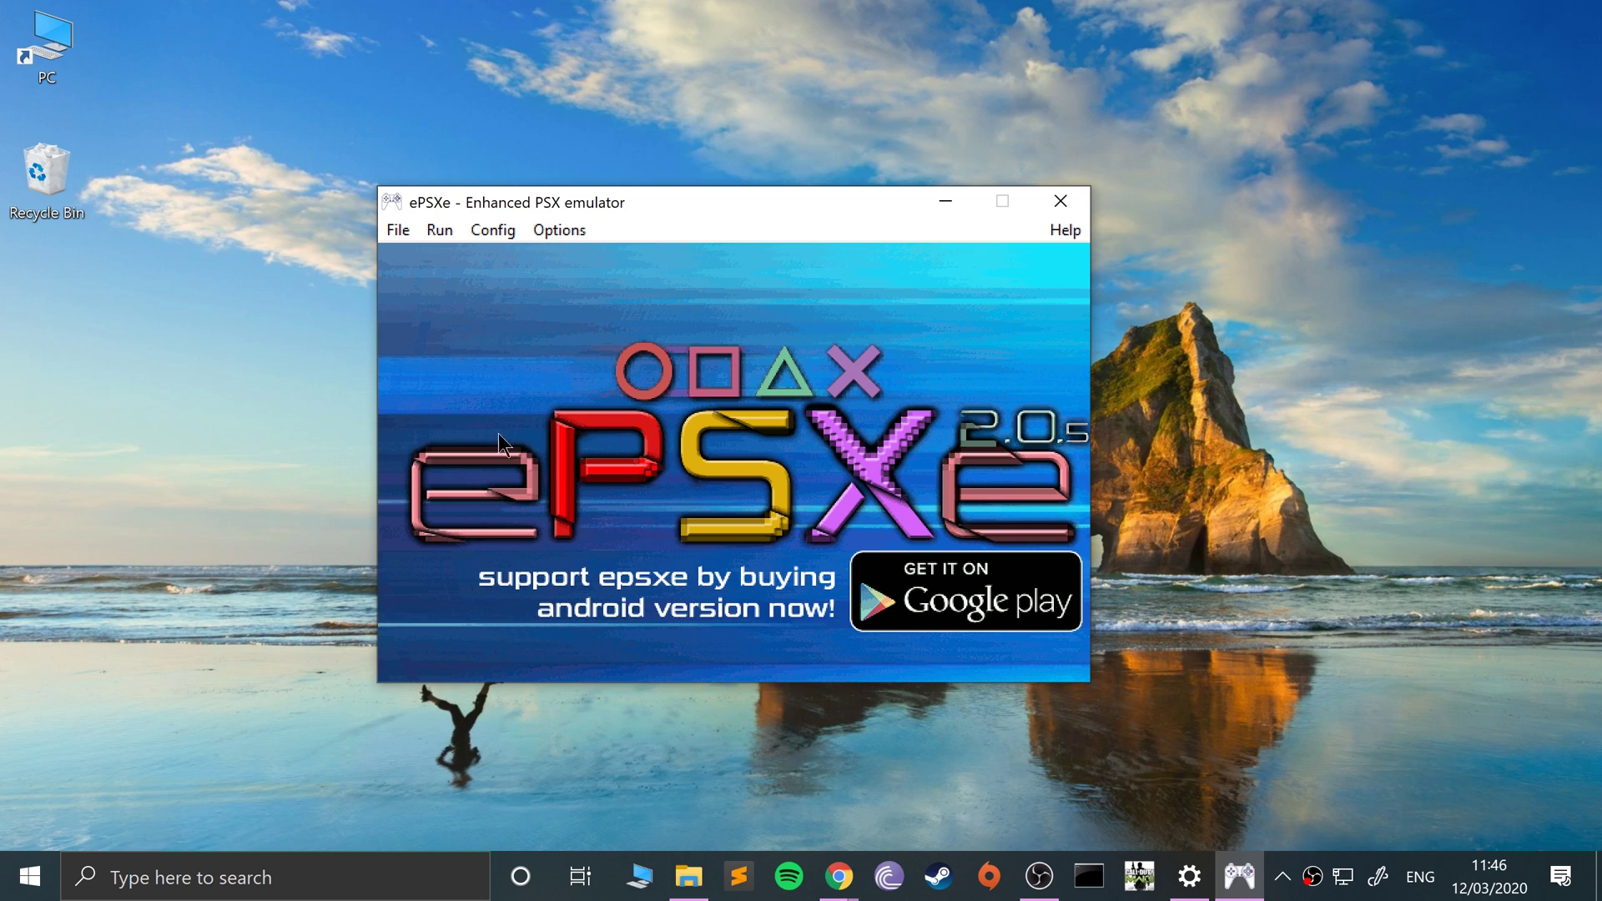
Step: Check which pads and multitap option are offered for Port 2 in the gamepad configuration
click(477, 229)
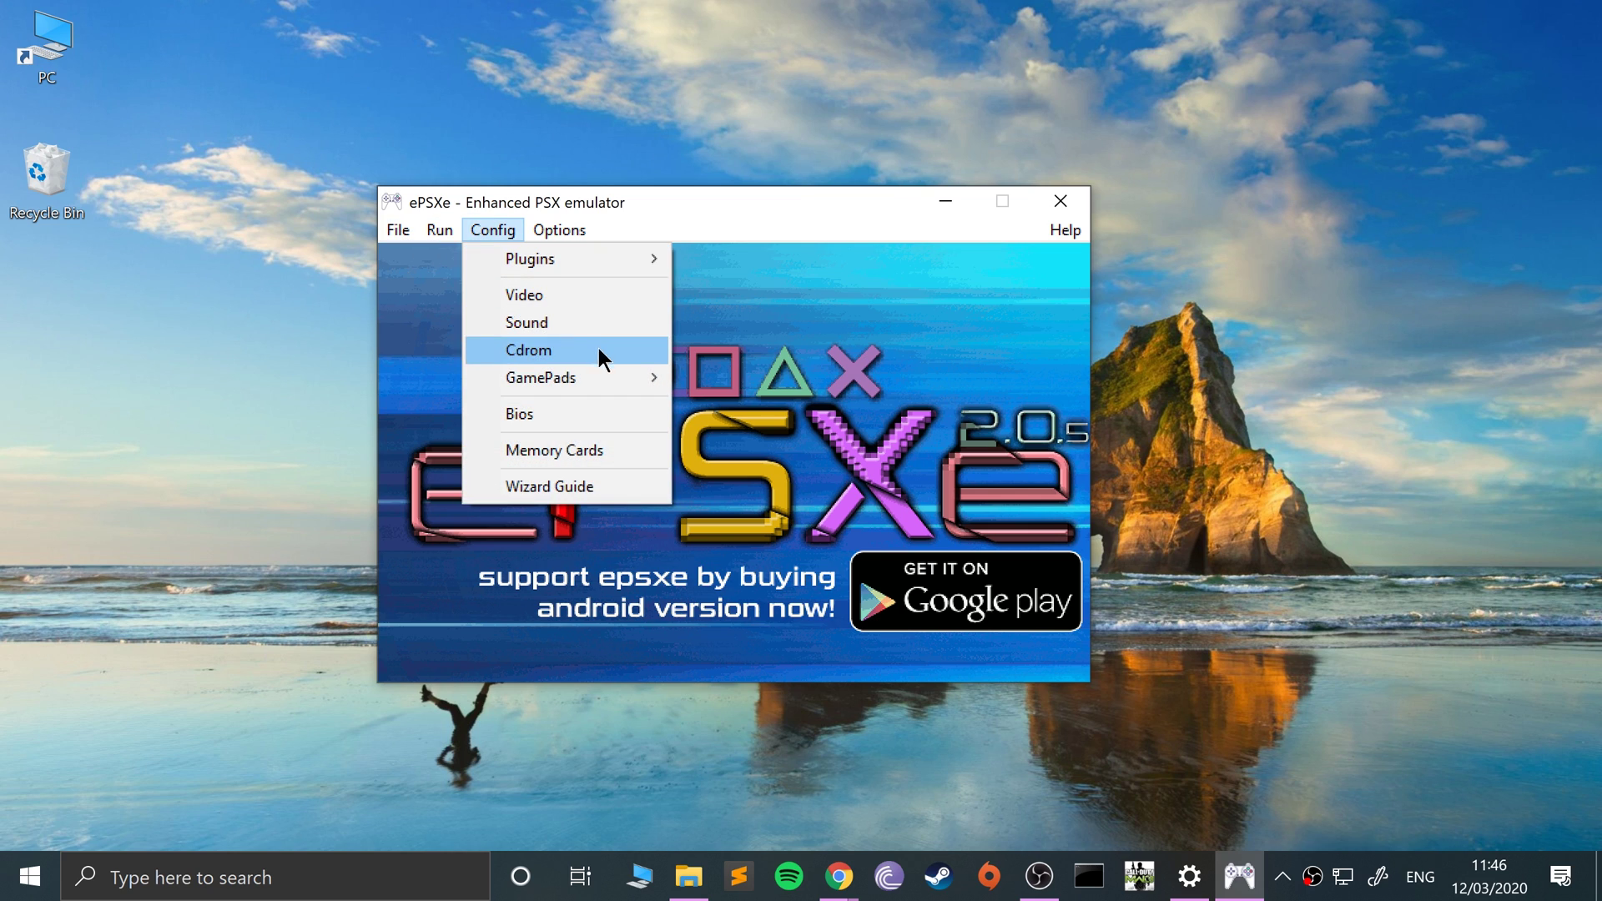
mouse_move(607, 372)
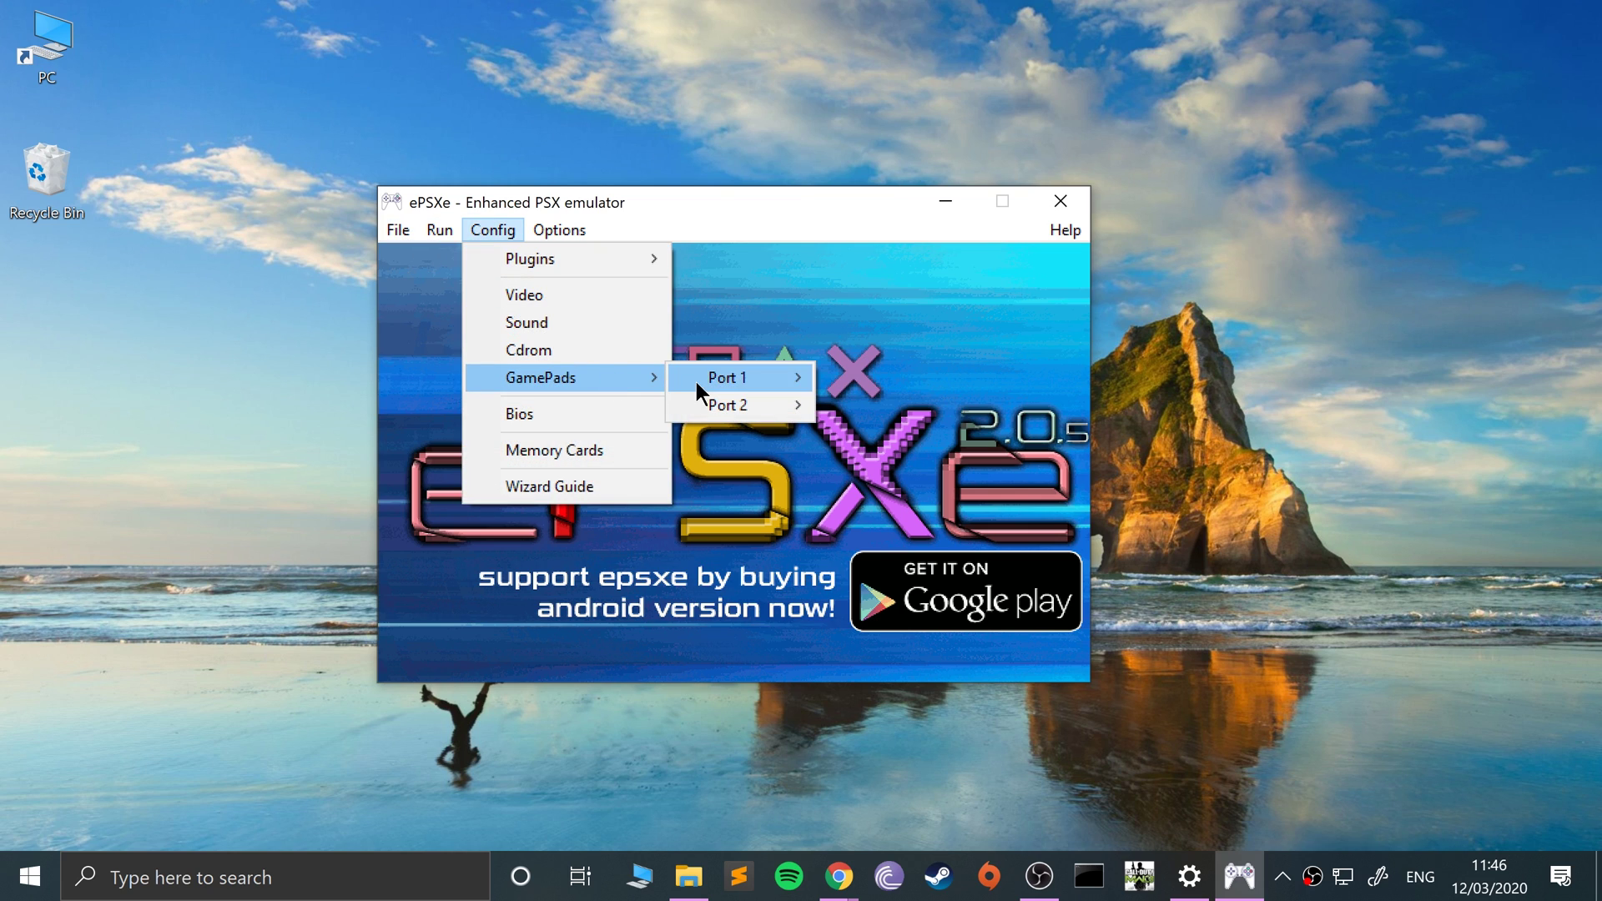
mouse_move(718, 407)
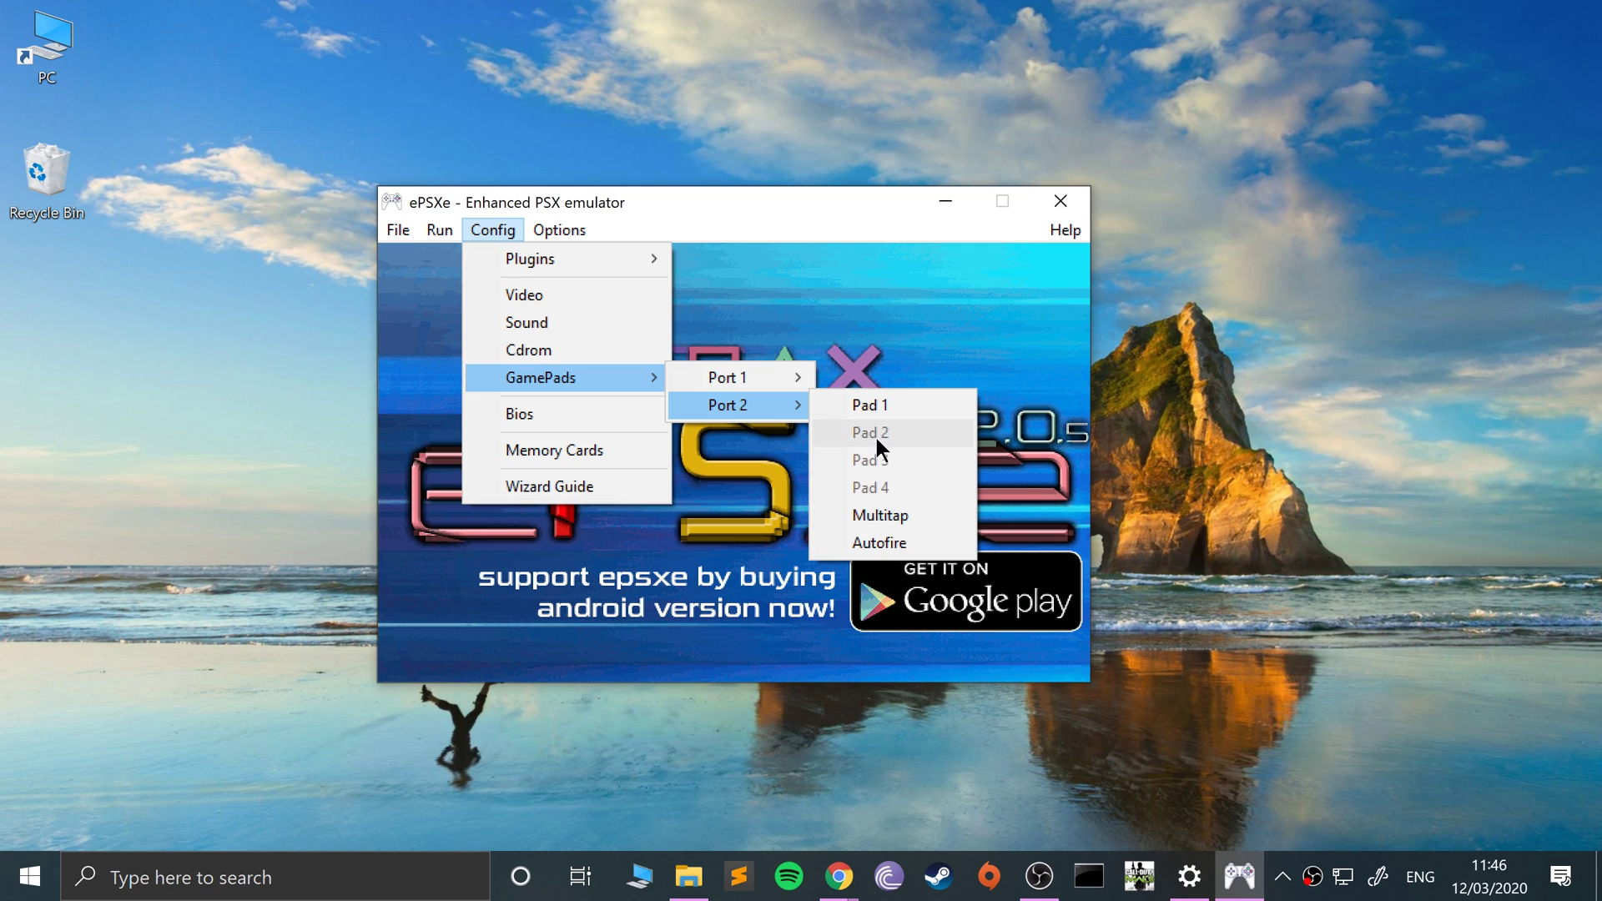
click(648, 567)
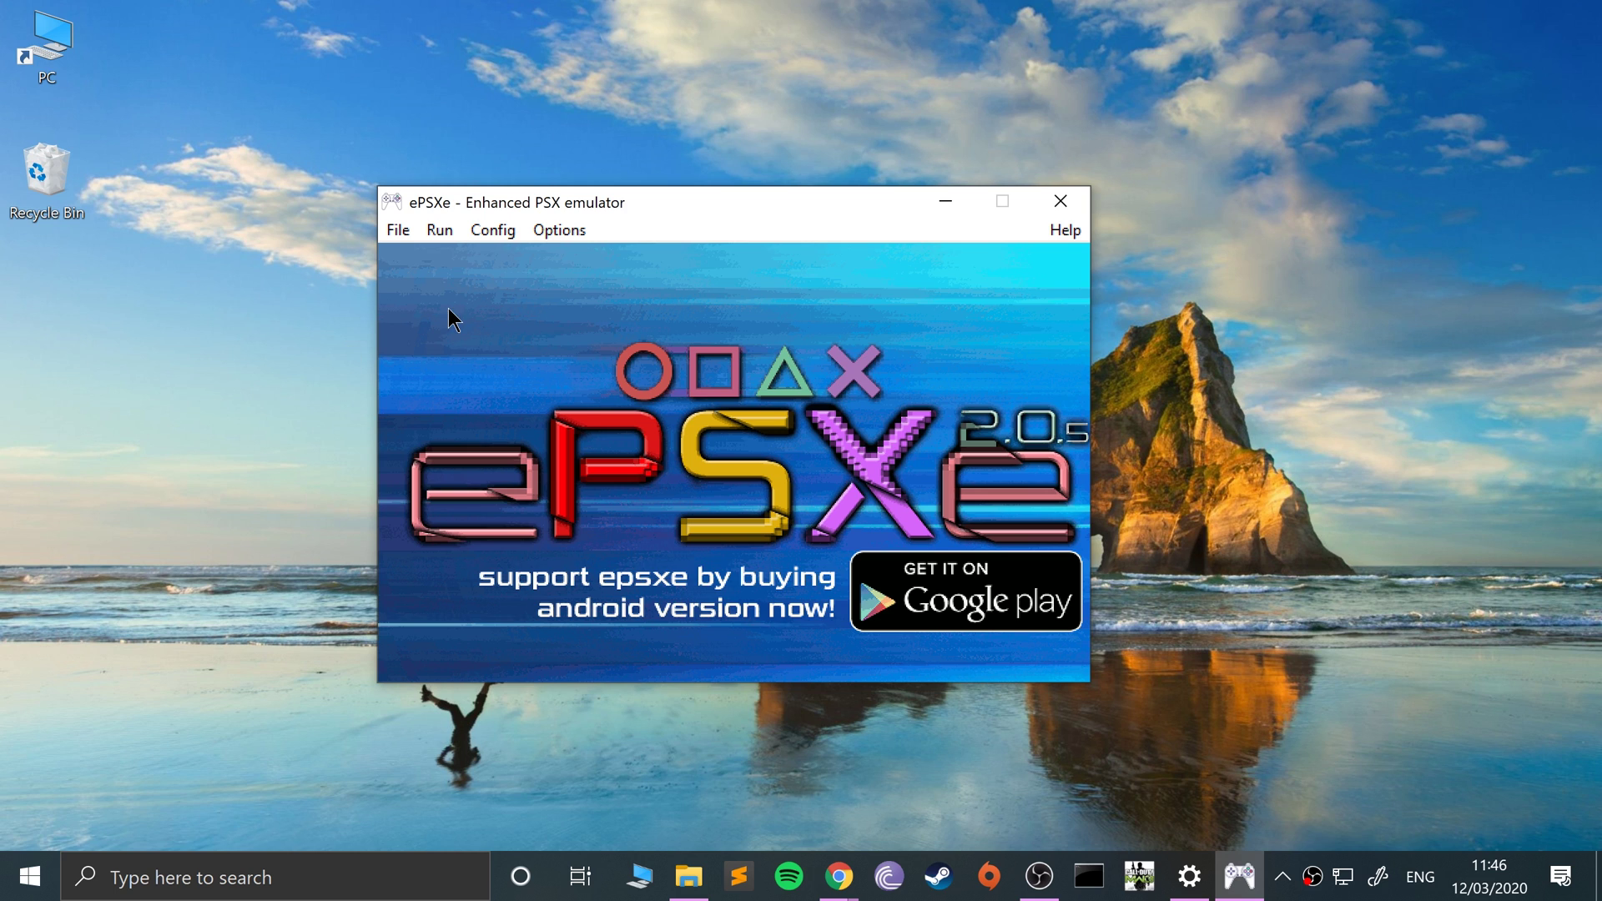
click(396, 232)
click(419, 283)
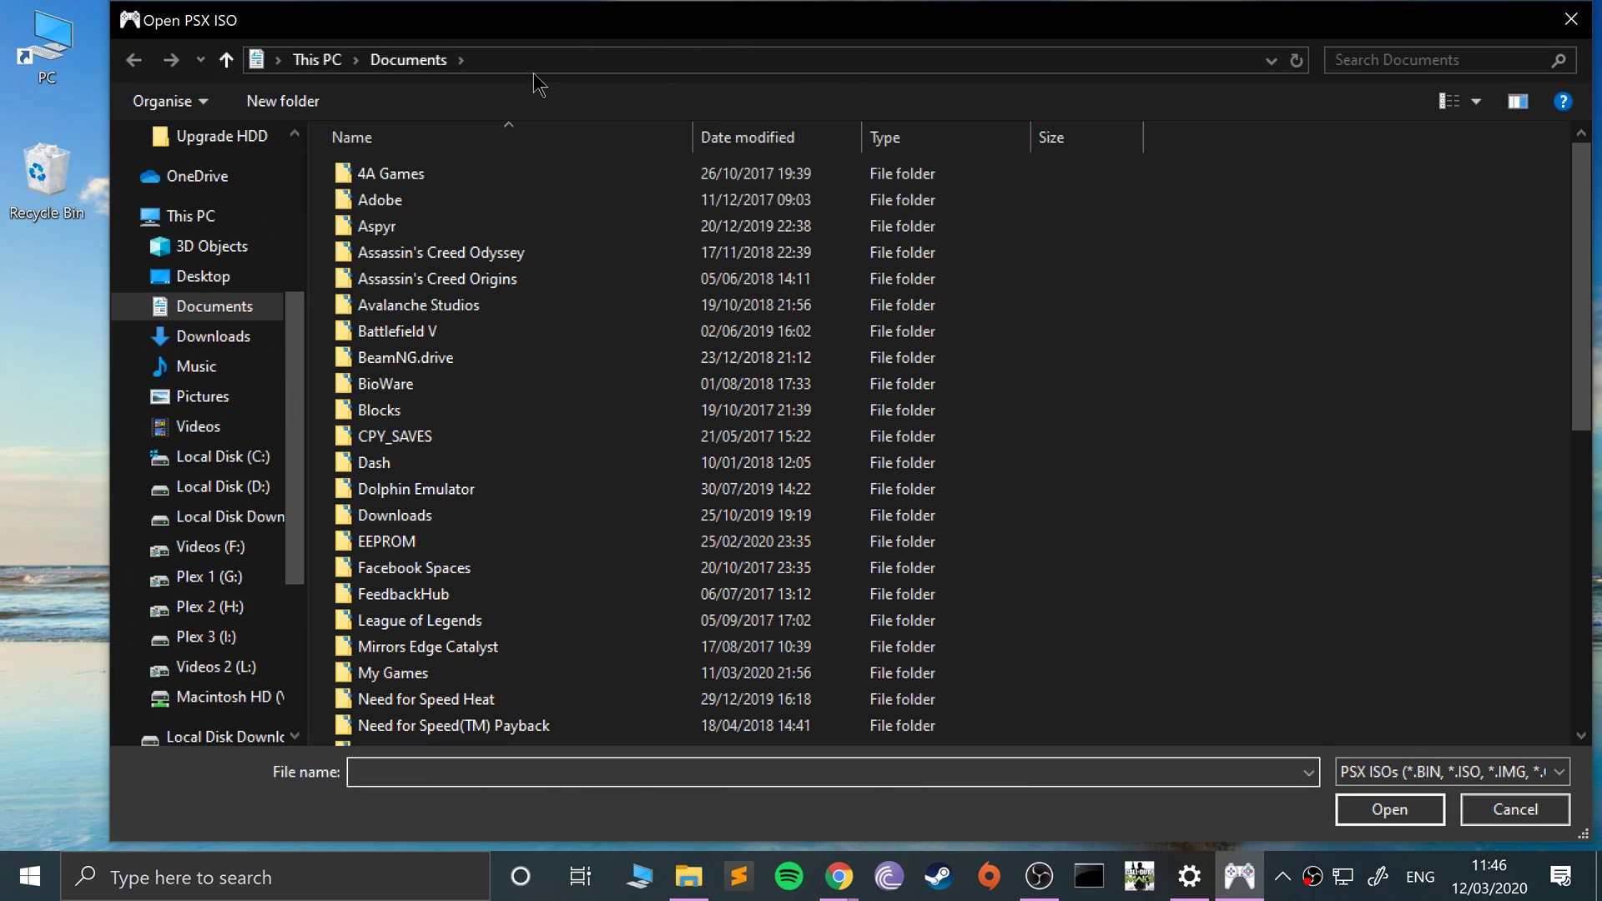
scroll(242, 392, up, 2)
scroll(242, 397, up, 2)
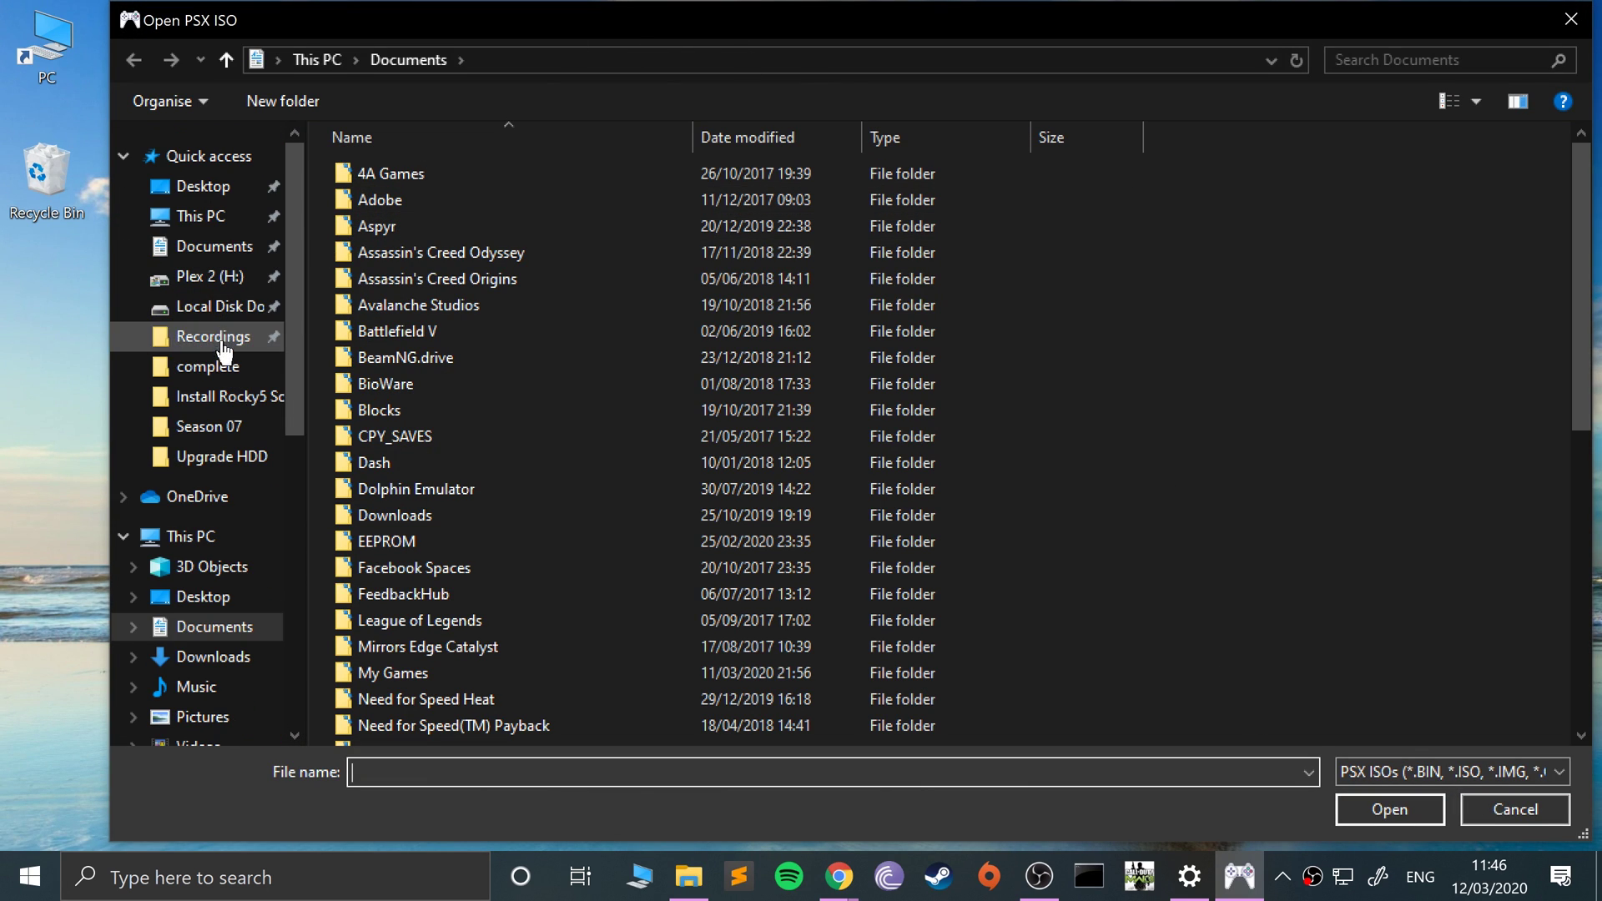
click(1567, 30)
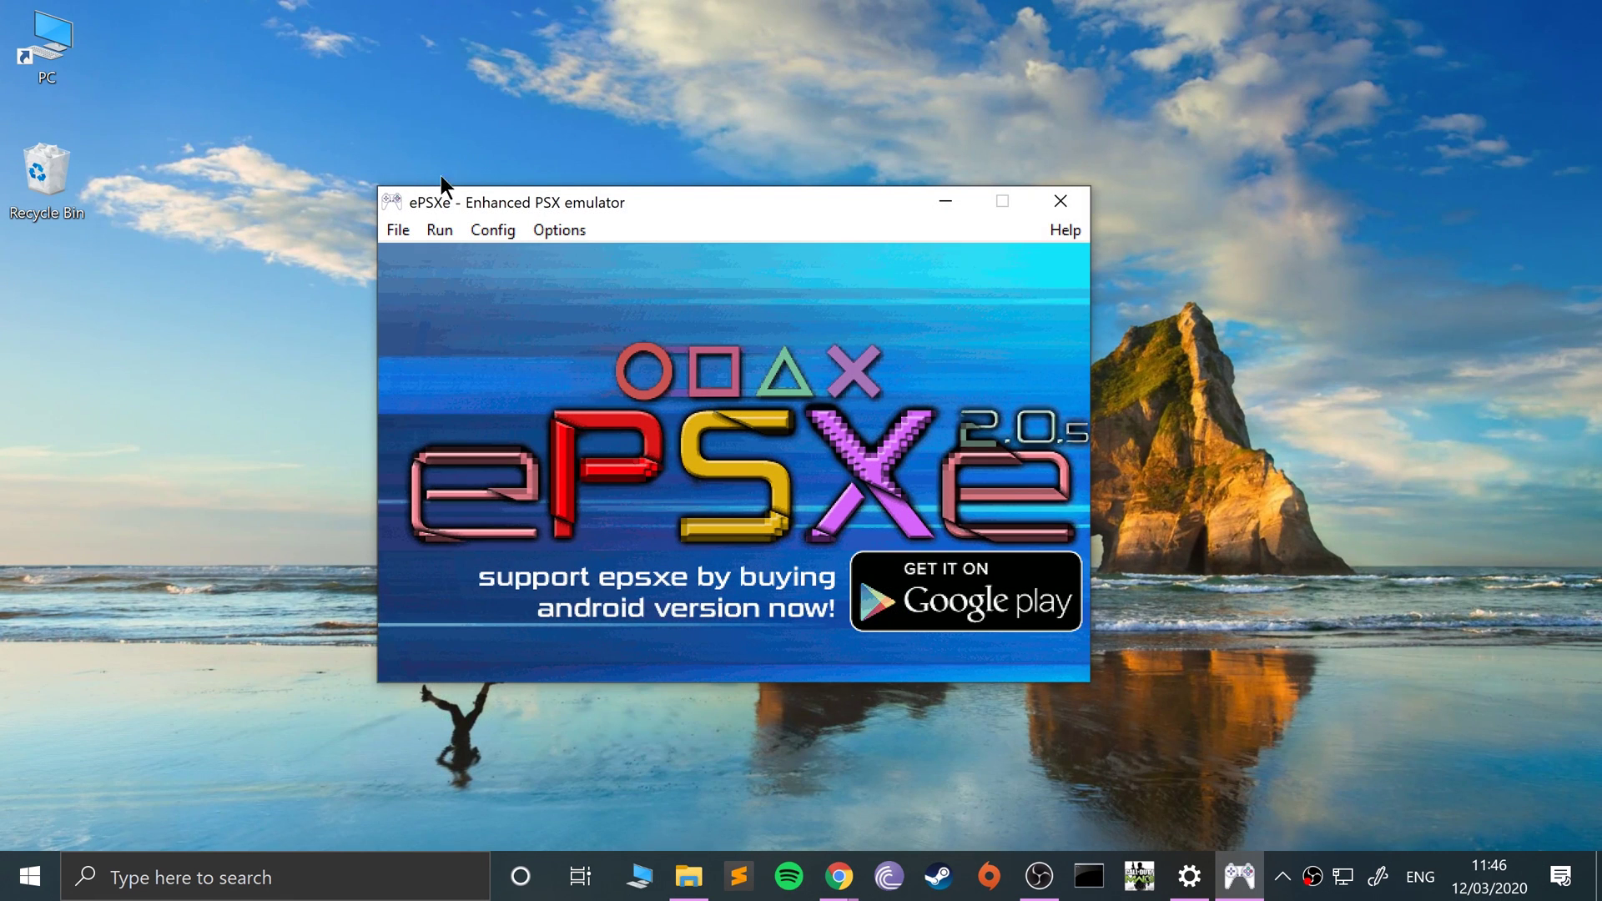
Step: Refresh the gamelist and check which folders it scans for games, cancelling without changing the first folder path
click(392, 233)
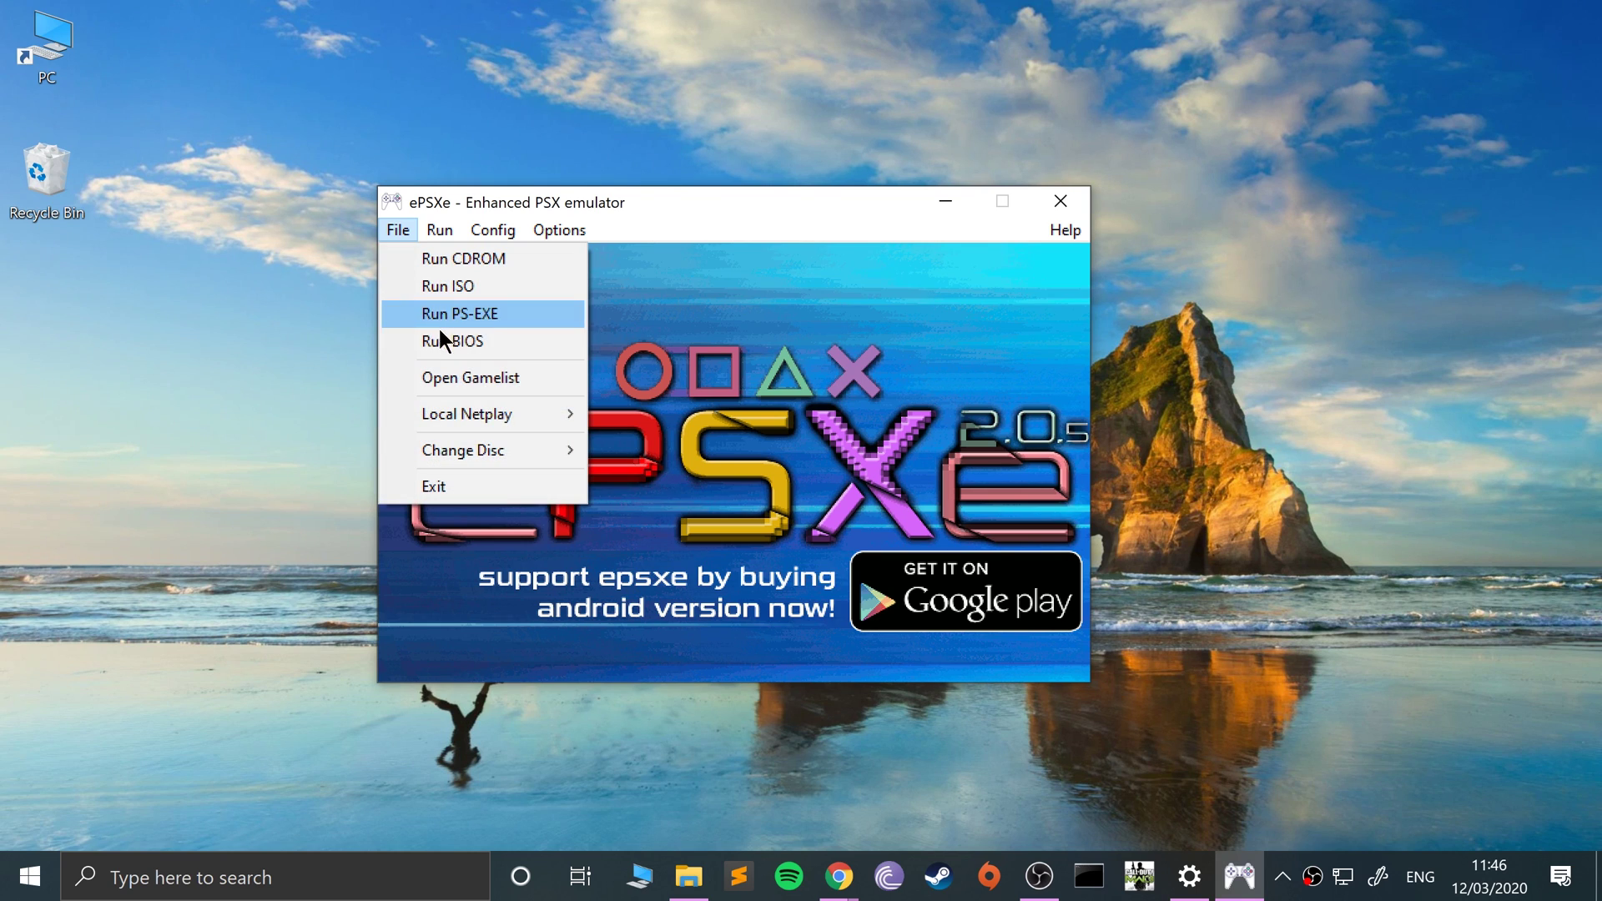
click(417, 373)
click(158, 683)
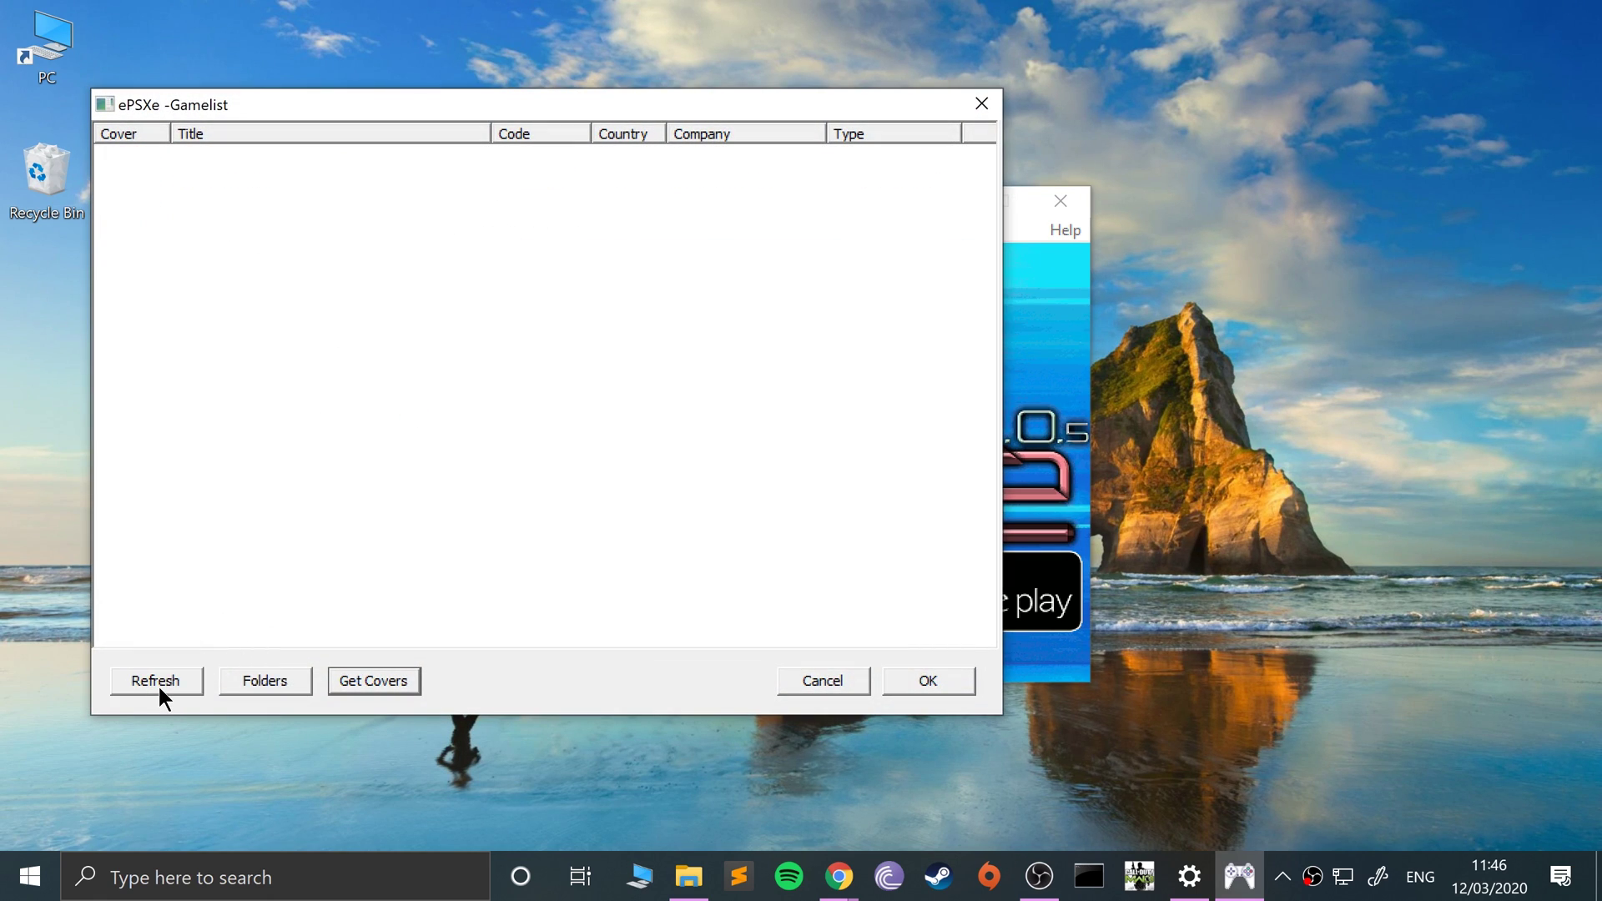
click(297, 685)
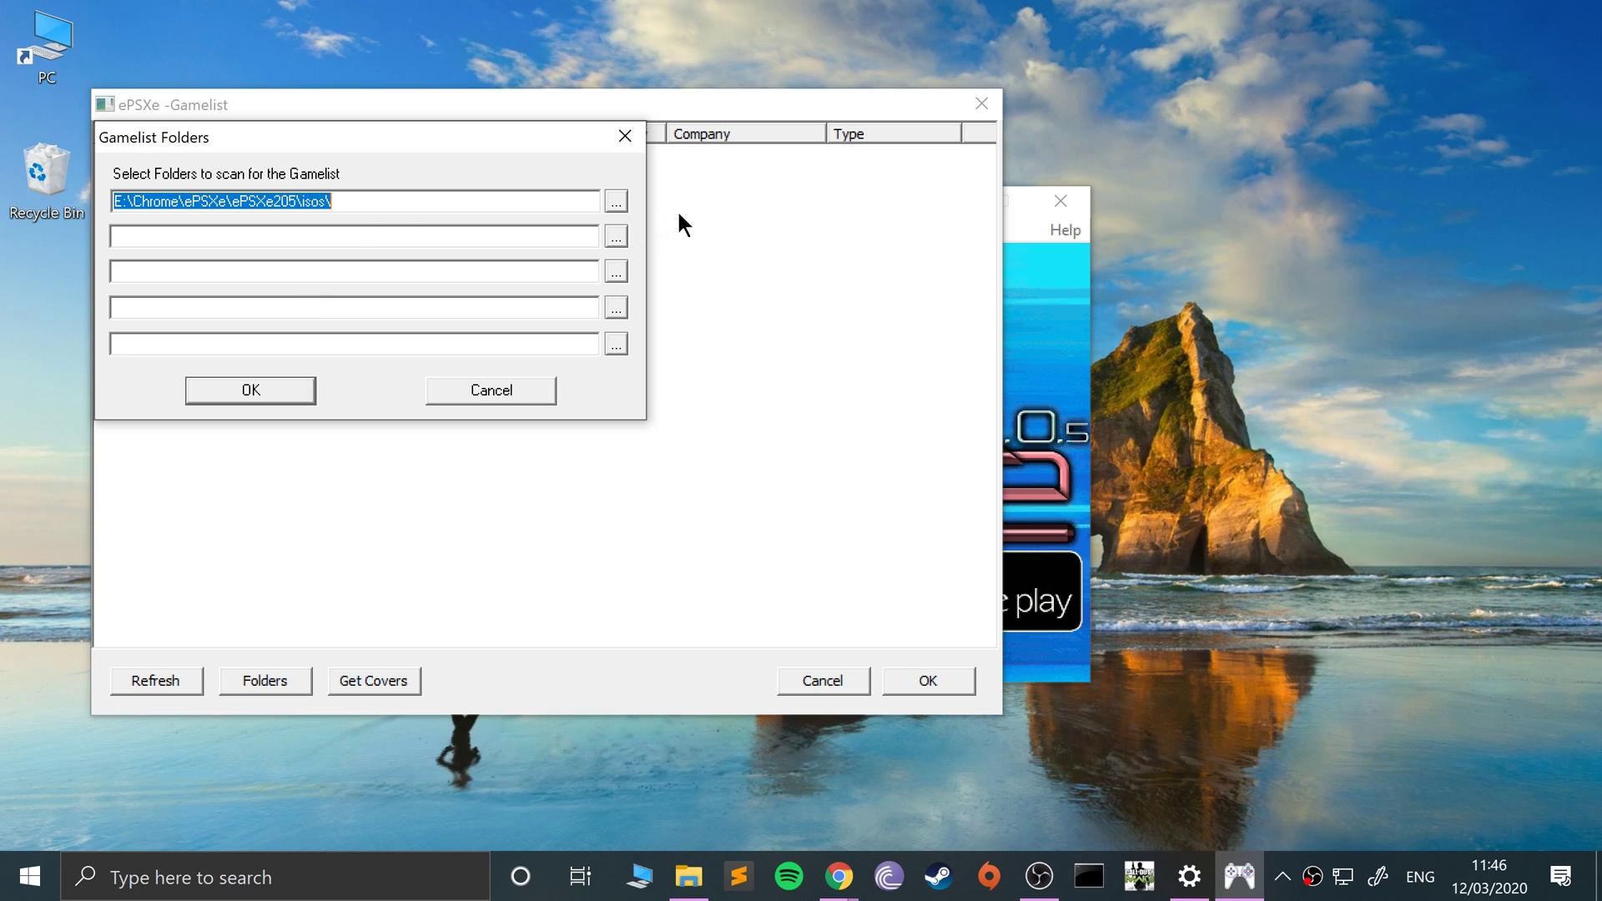
click(615, 202)
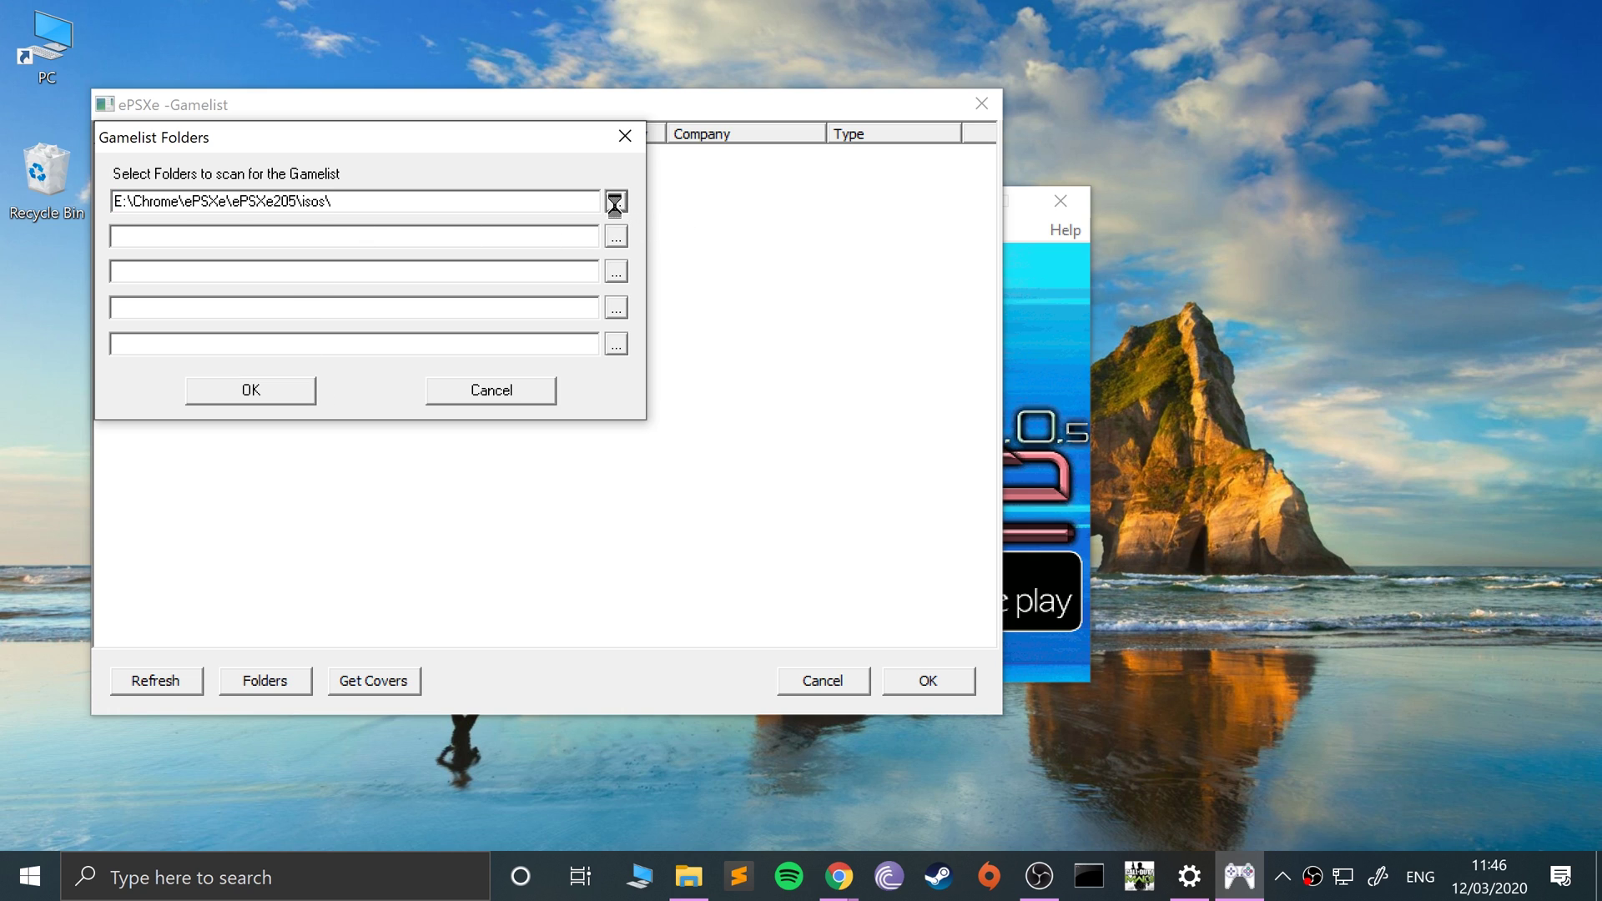
click(901, 603)
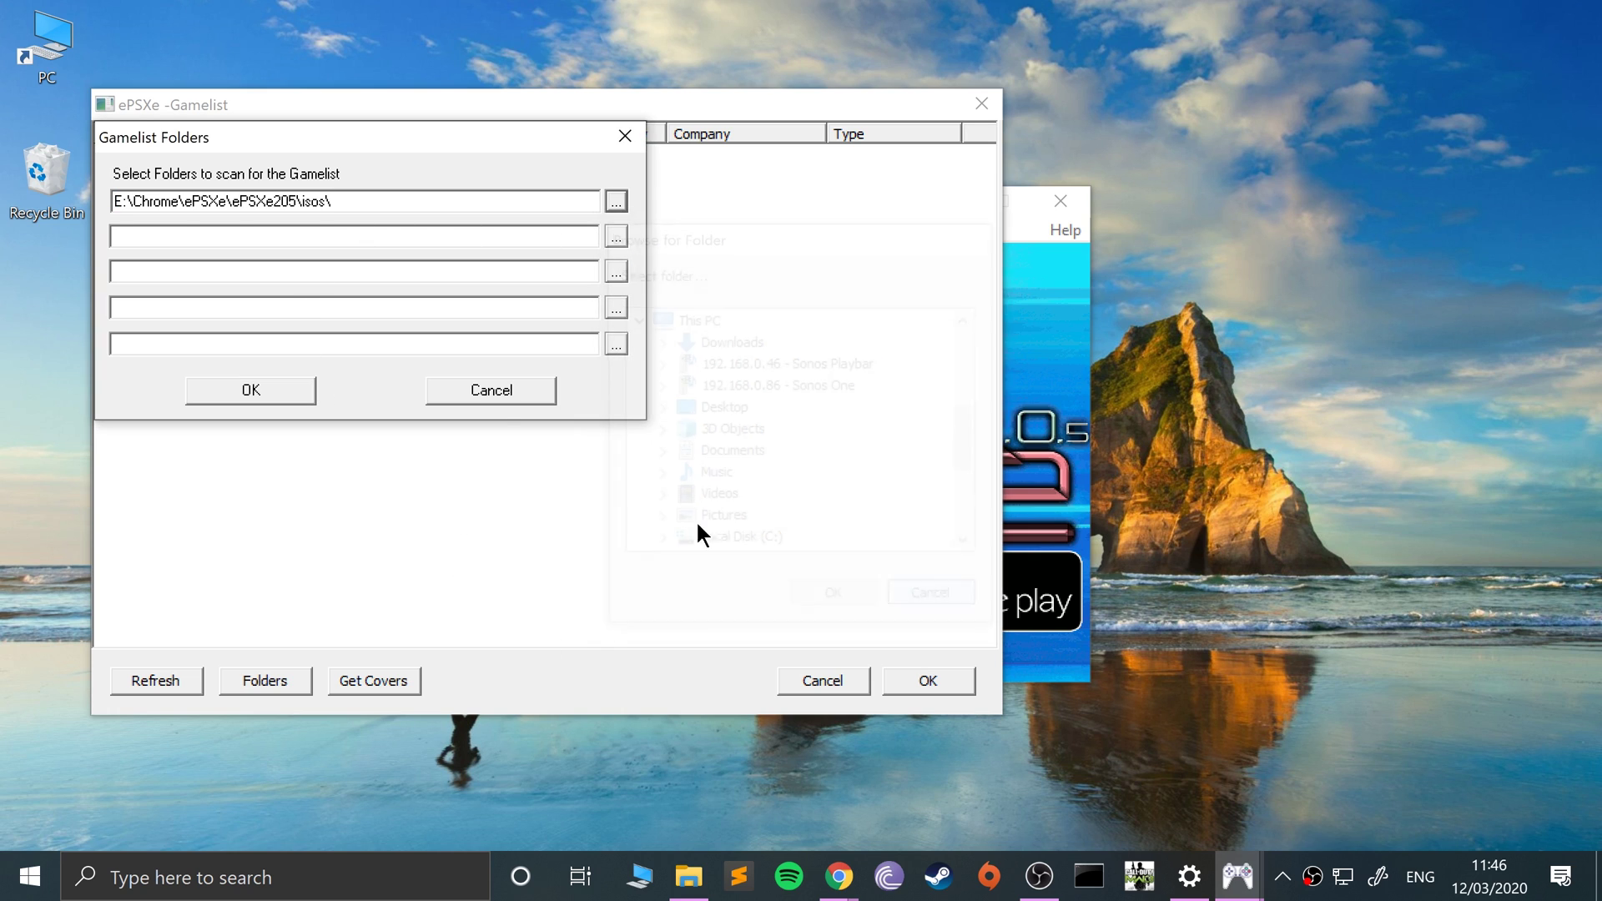
click(495, 388)
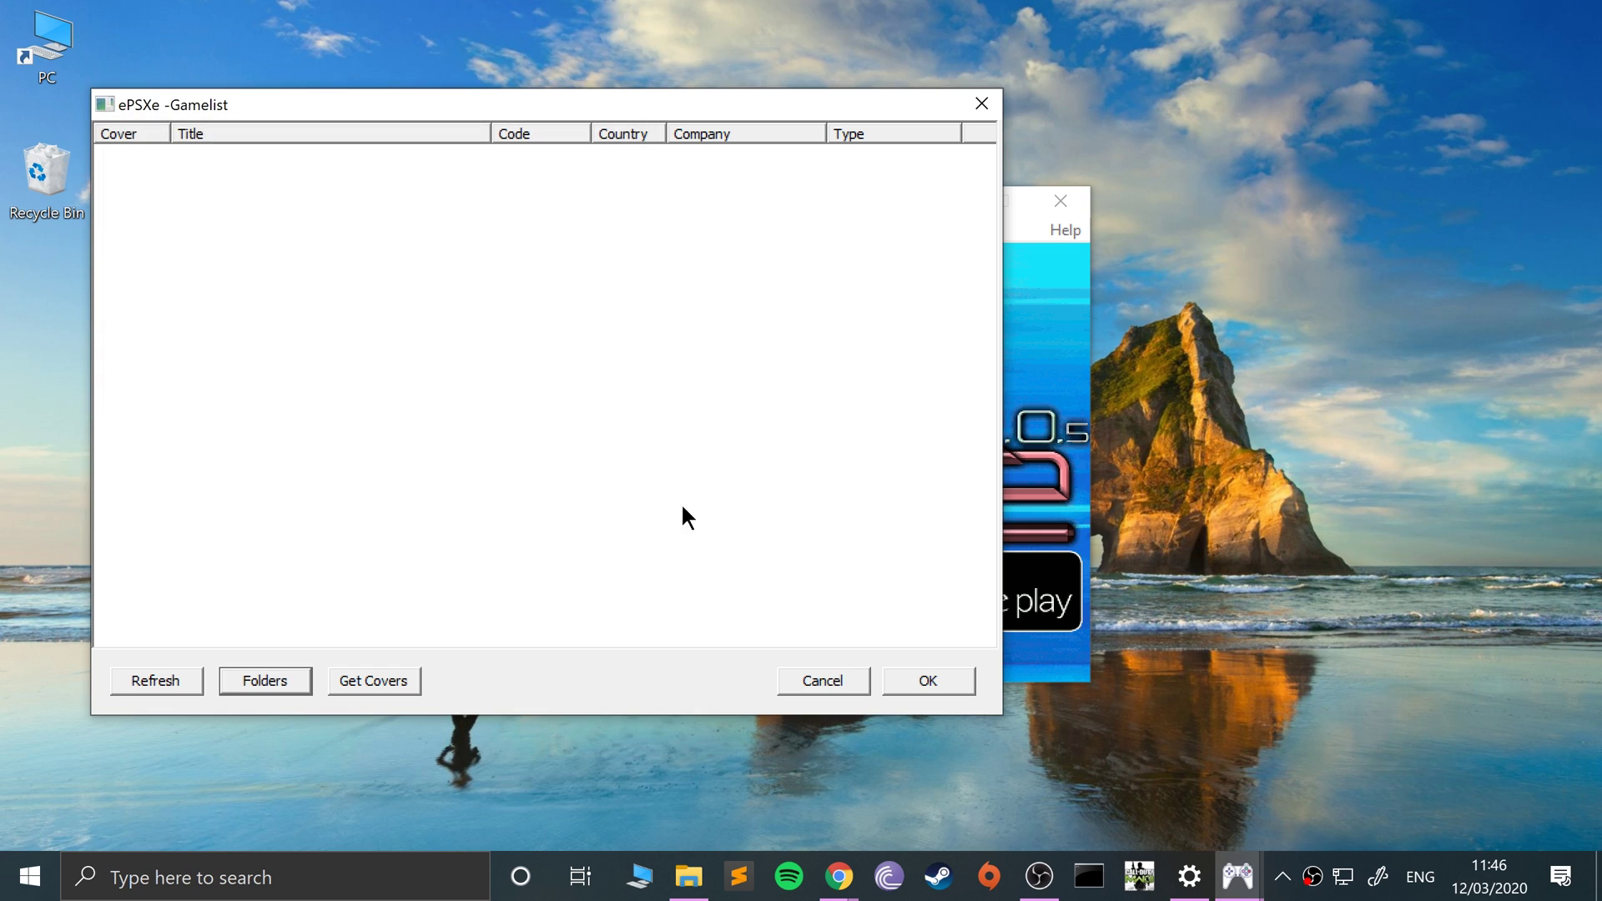
click(836, 679)
Step: Start running an ISO and browse to the folder E:\Chrome\Emu & Hacking\Emulation\ePSXe\ePSXe205\isos
click(392, 231)
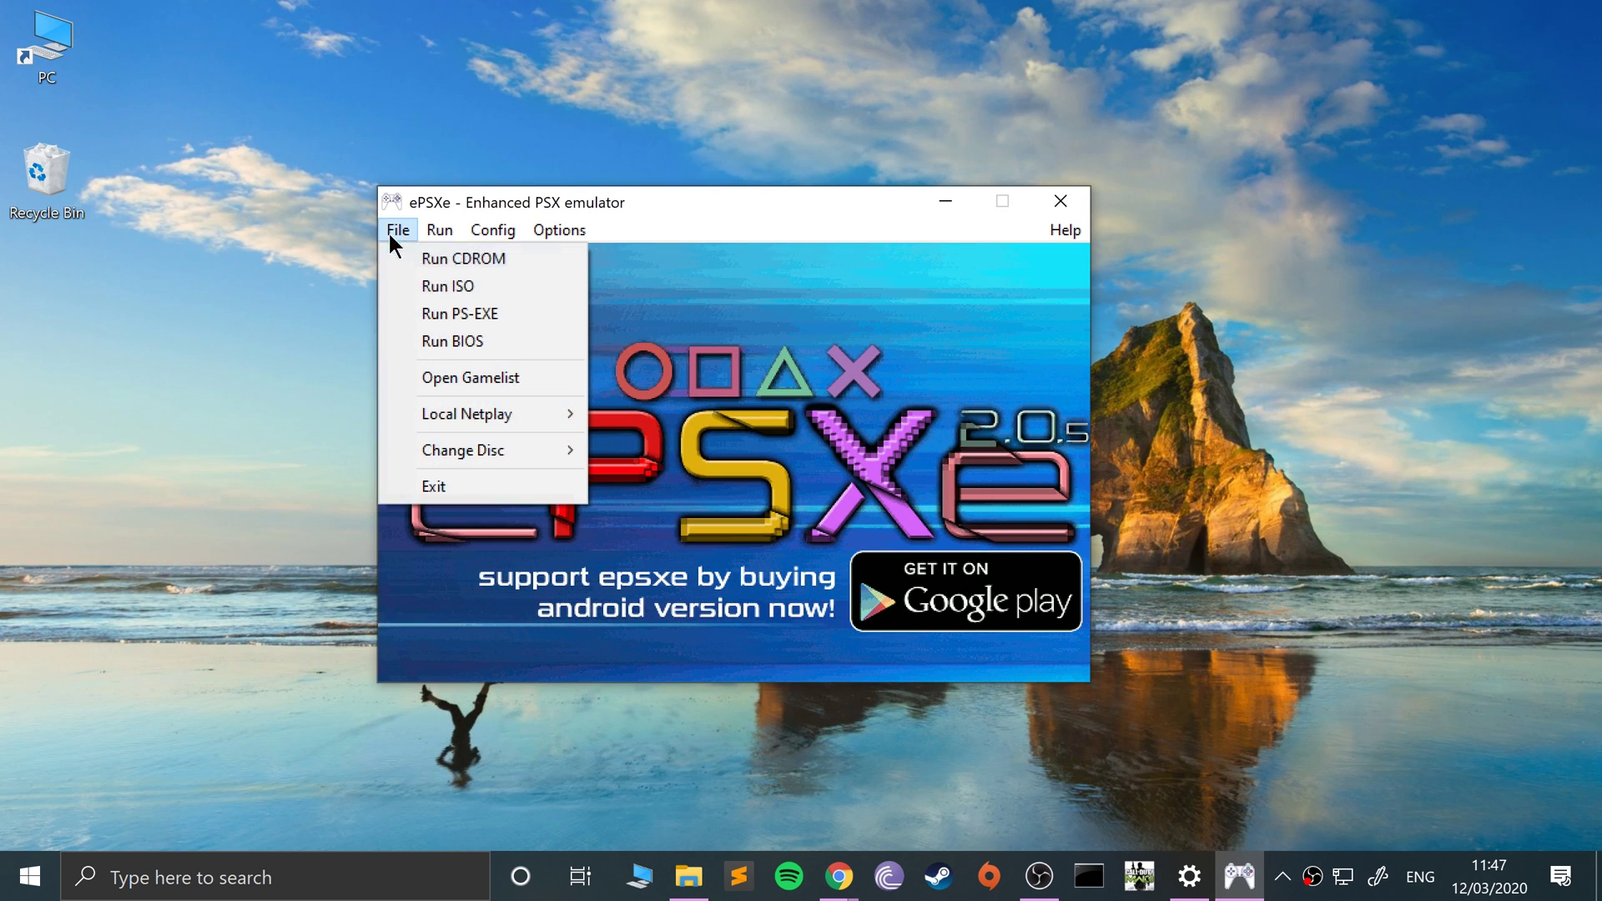
click(447, 286)
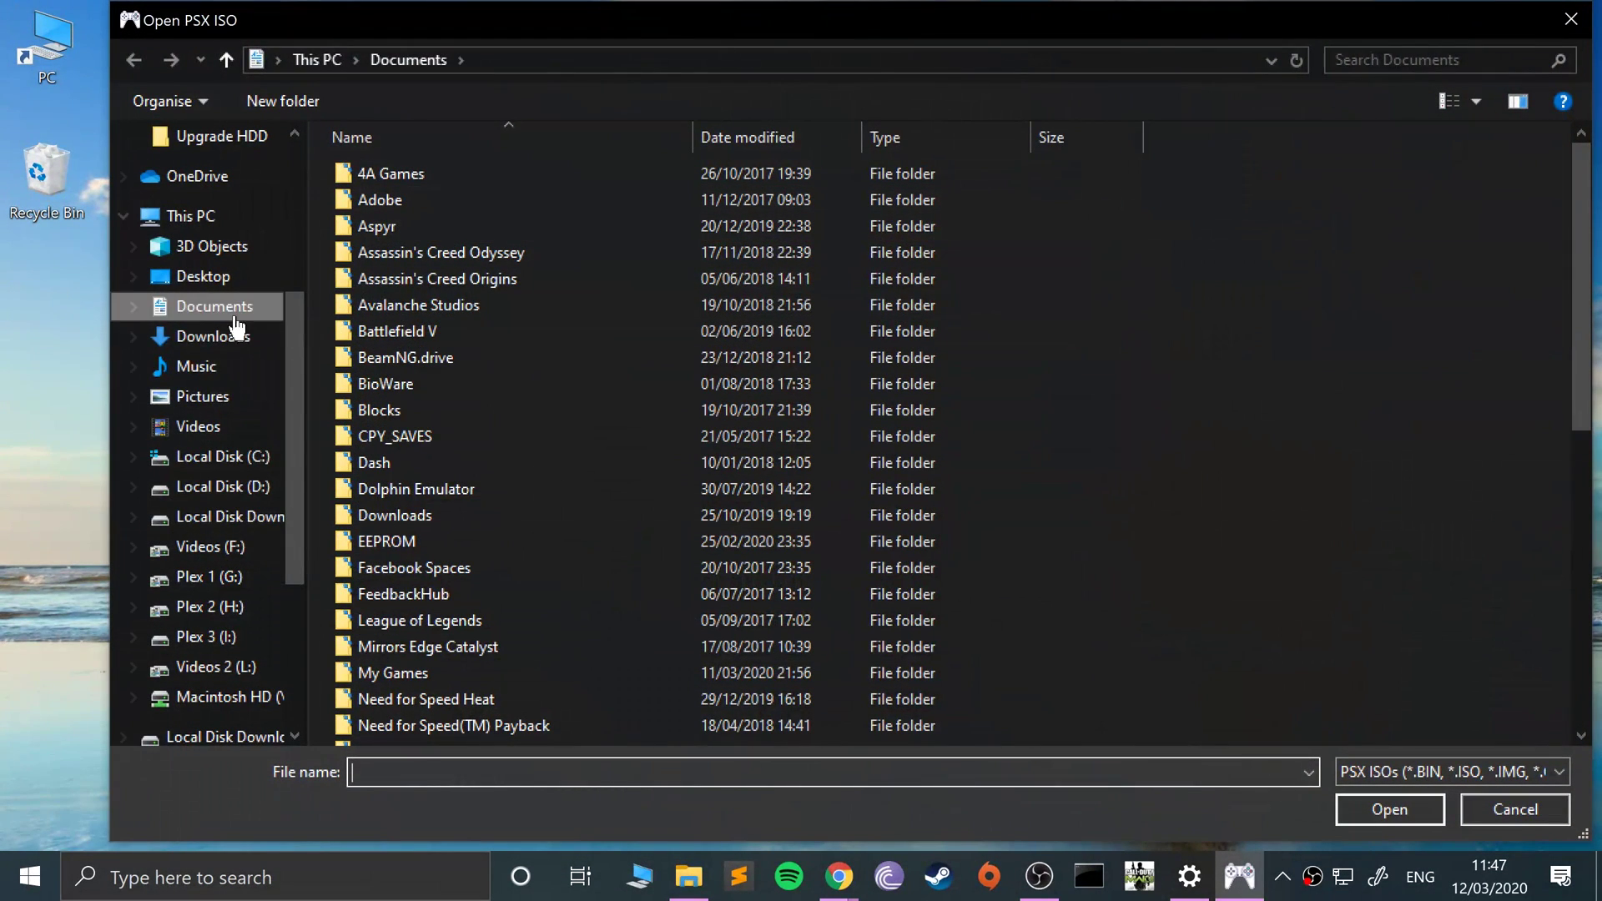
click(200, 516)
double_click(394, 174)
double_click(394, 175)
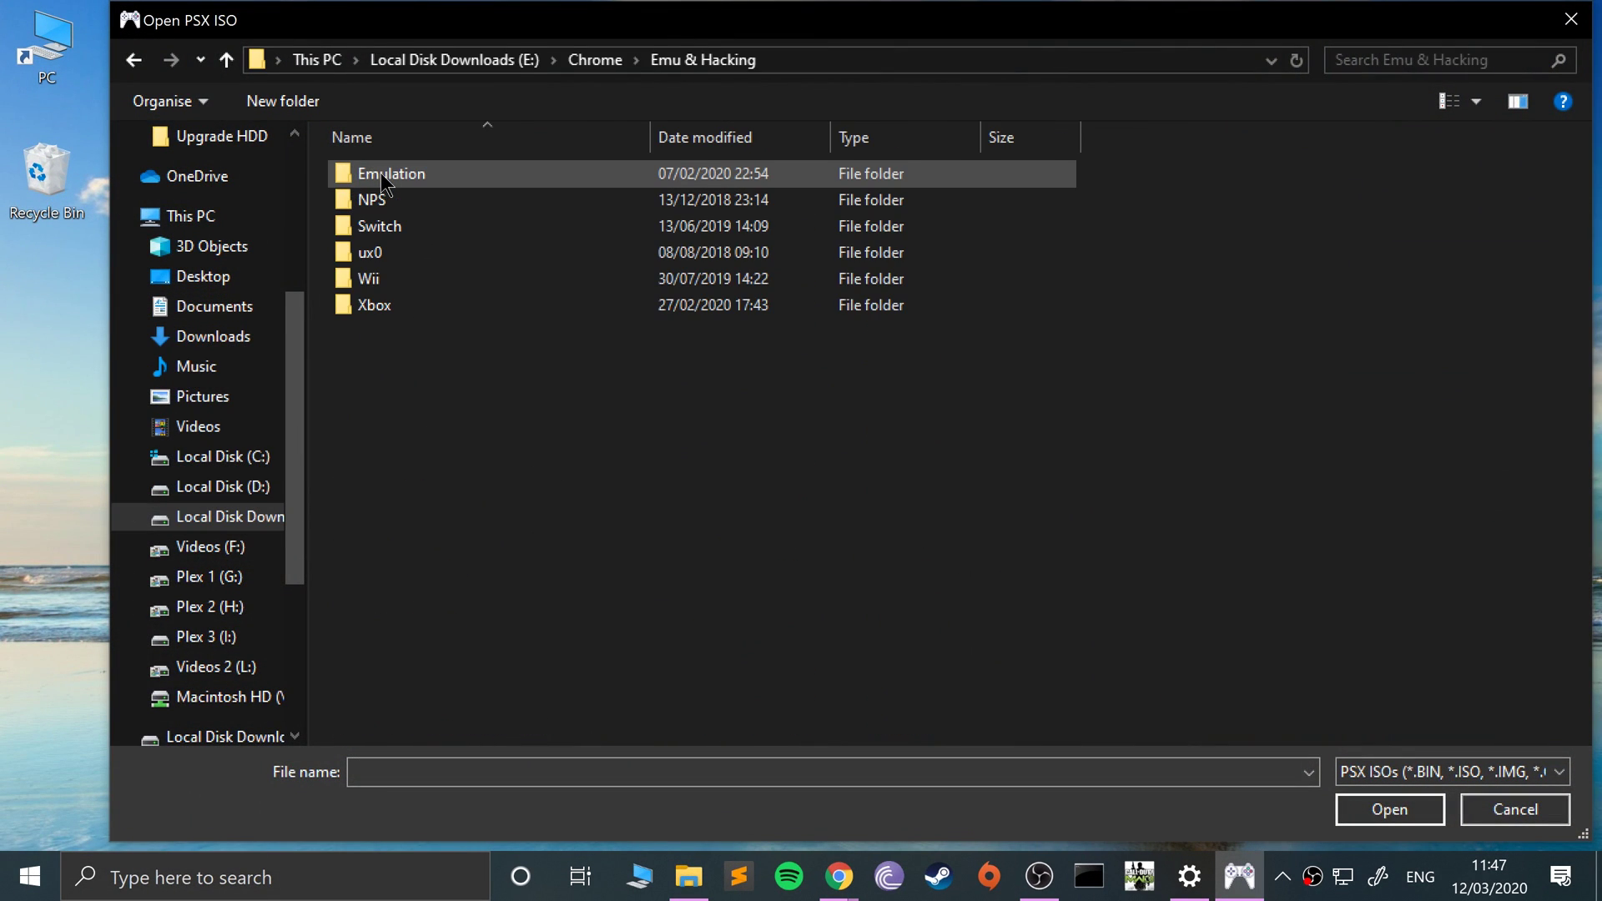
double_click(380, 173)
double_click(379, 172)
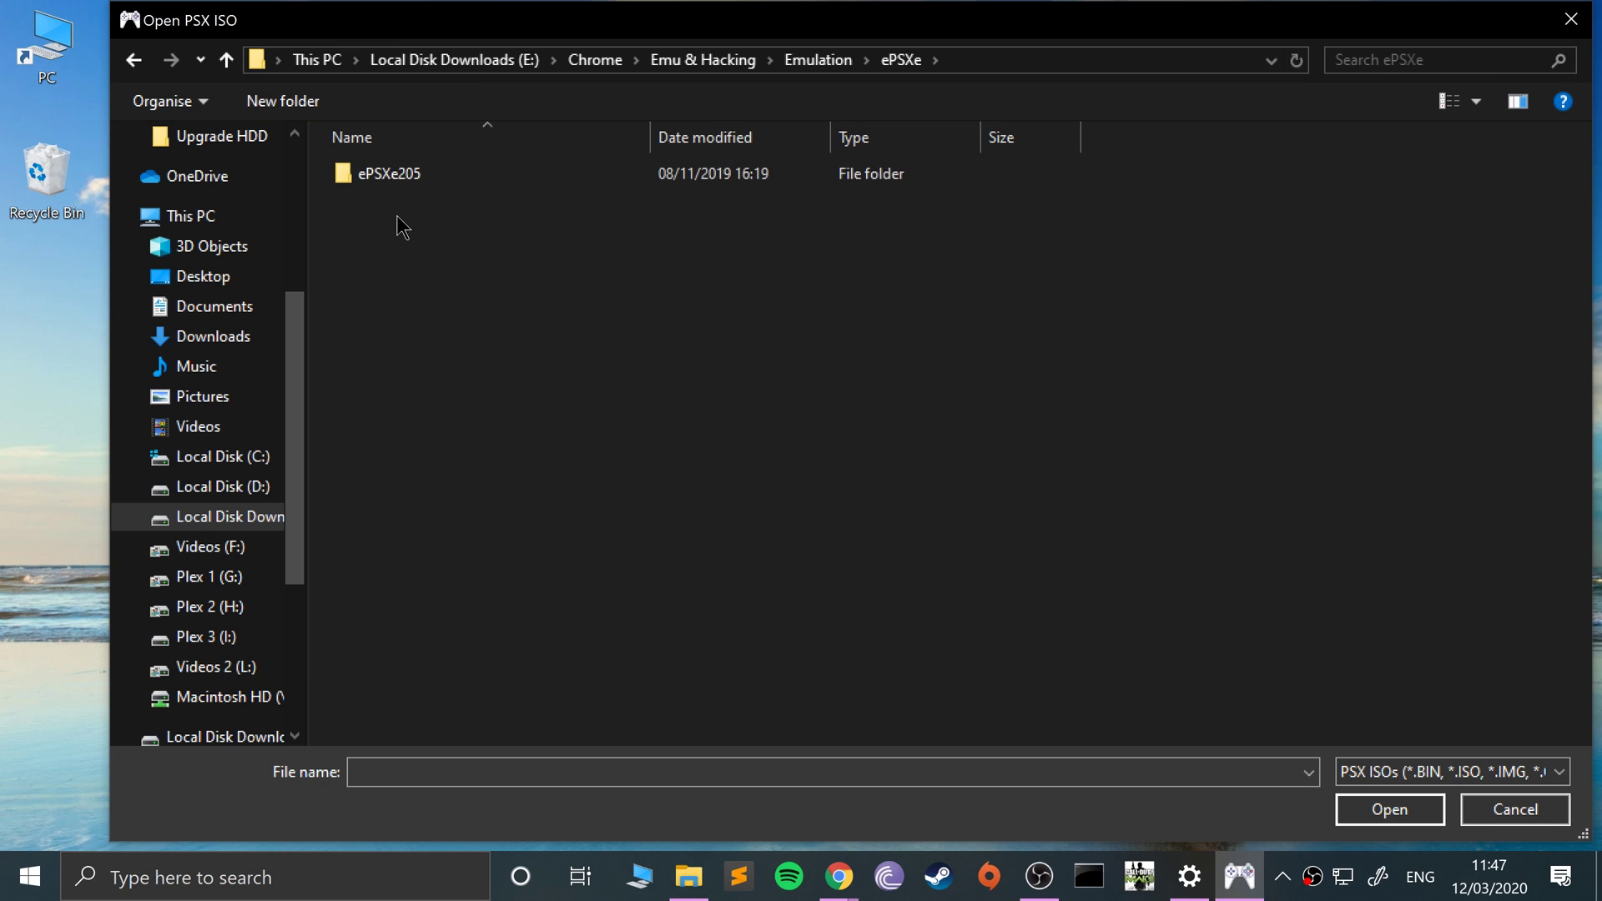
double_click(401, 177)
double_click(359, 357)
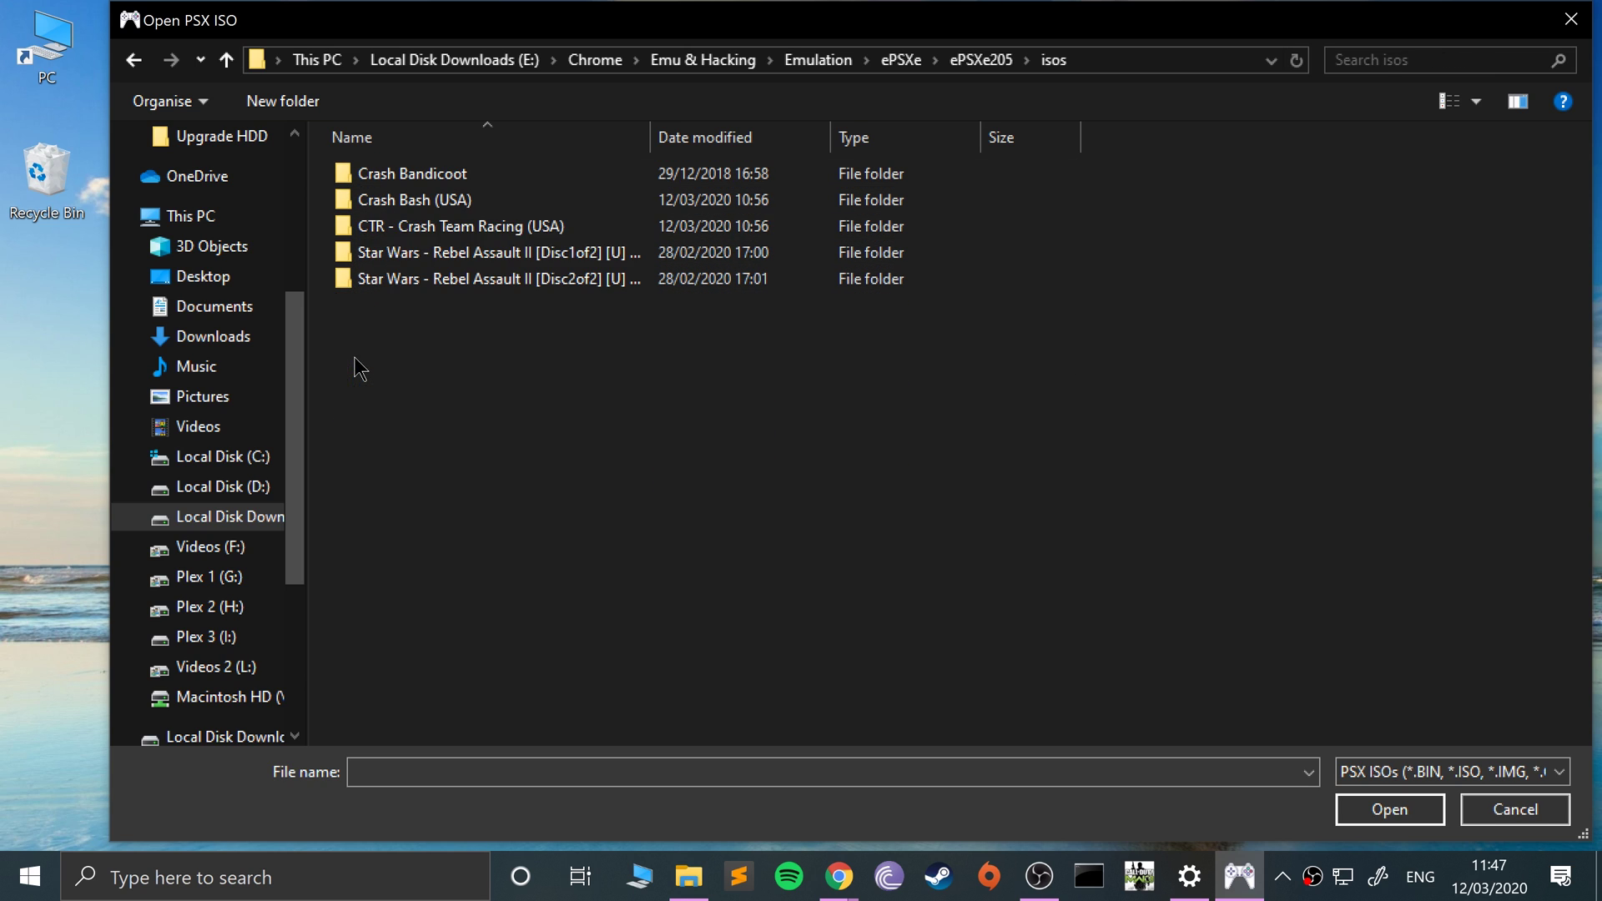
Step: Run the game from the CTR - Crash Team Racing (USA) folder and pause the four-player race
double_click(494, 224)
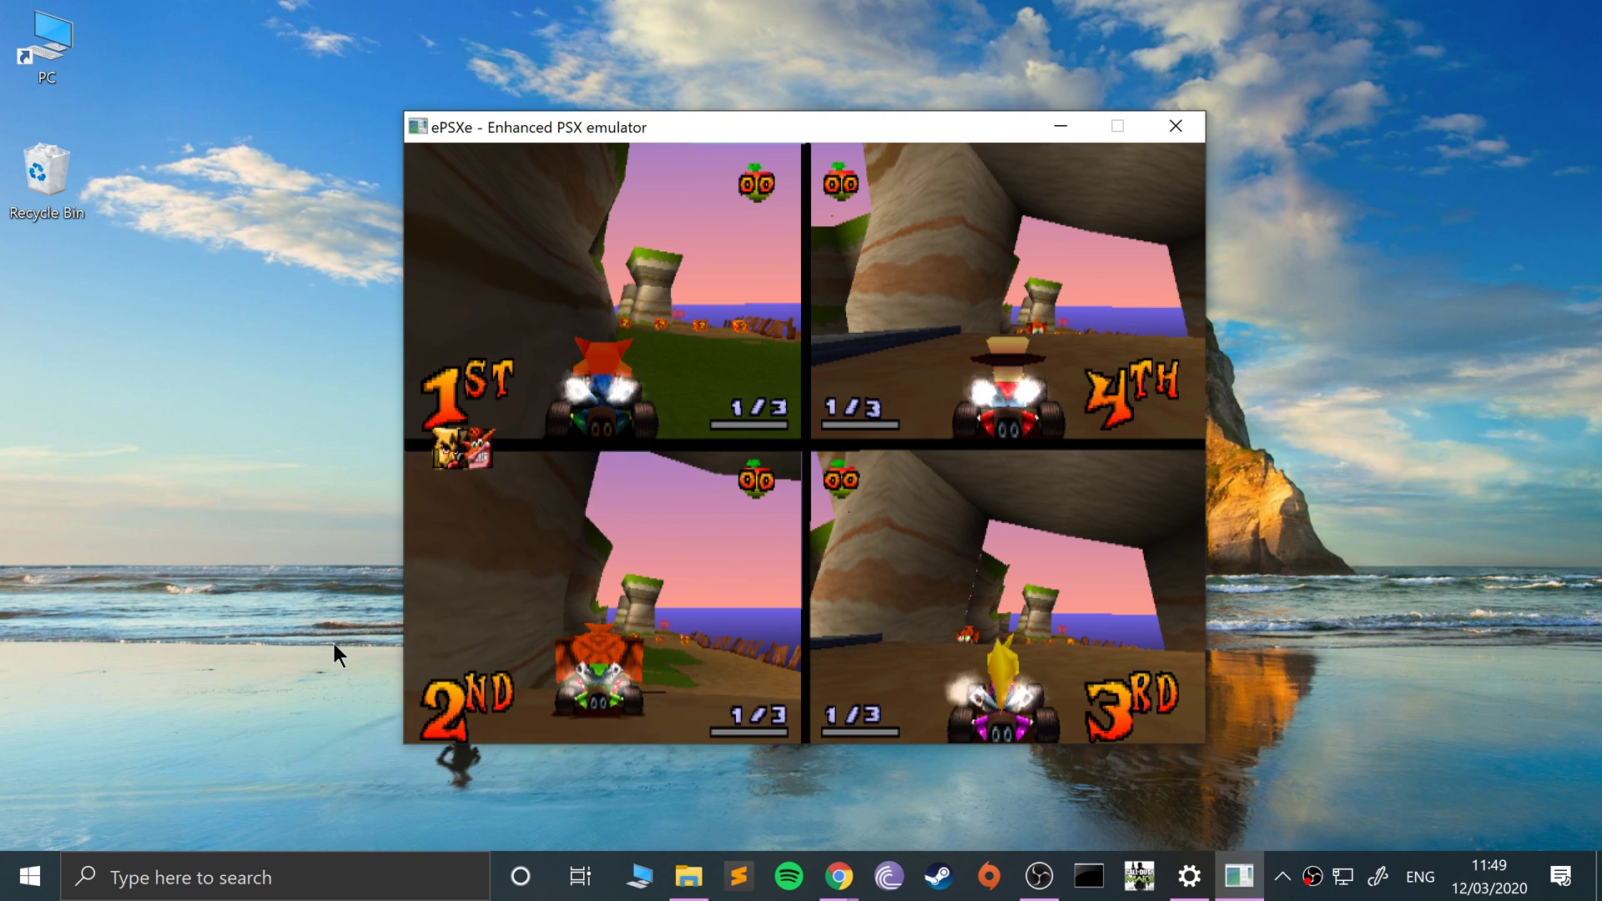
key(Return)
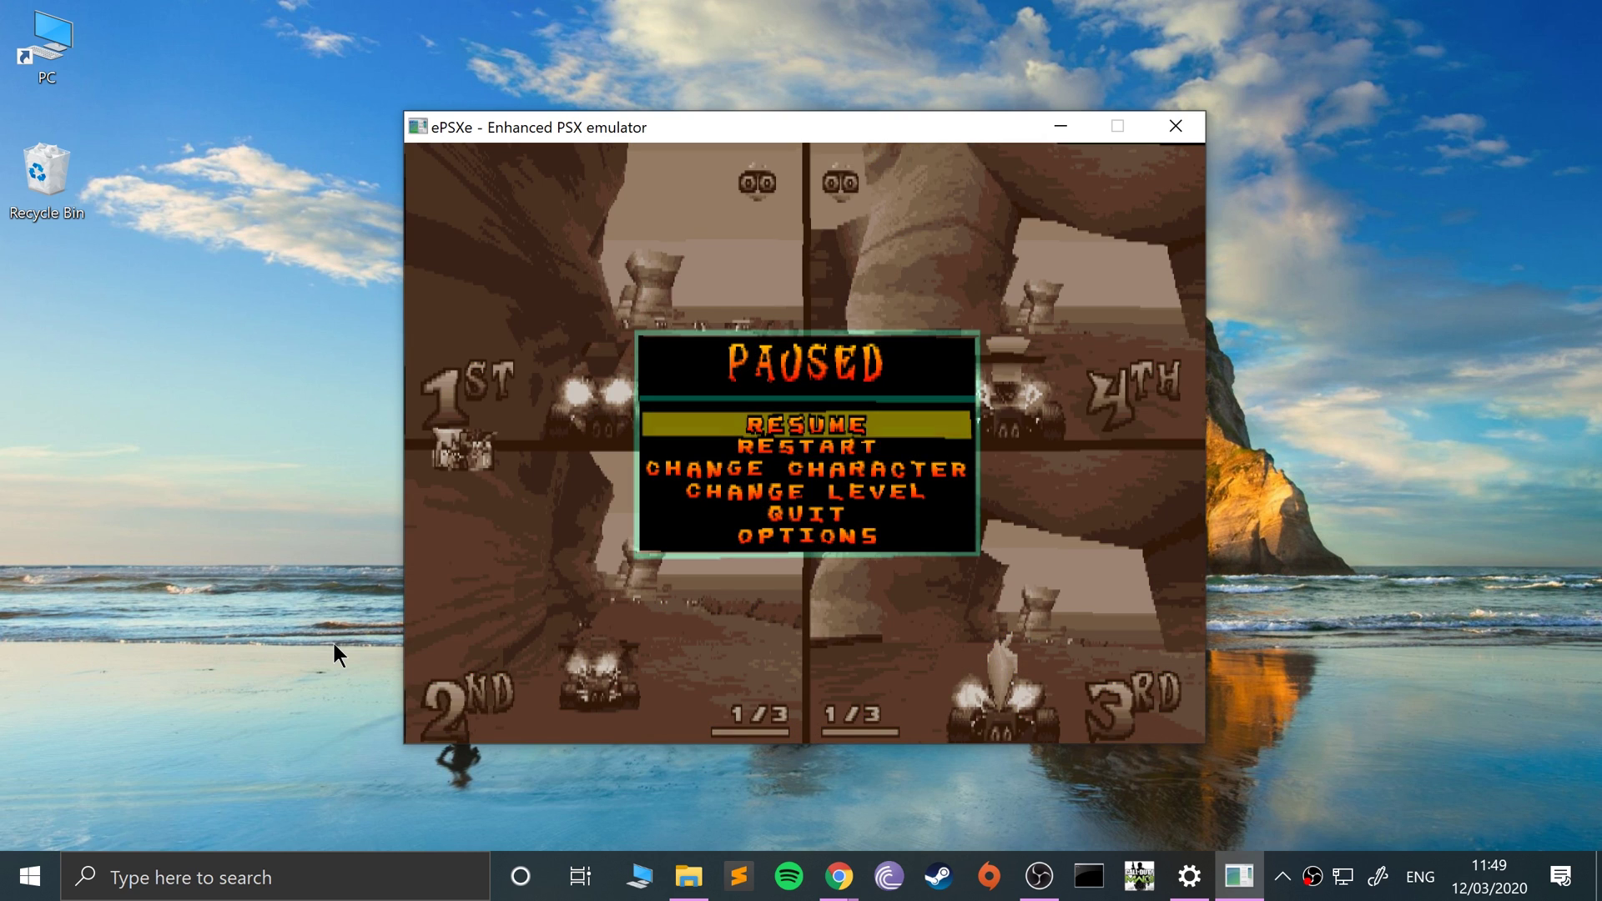